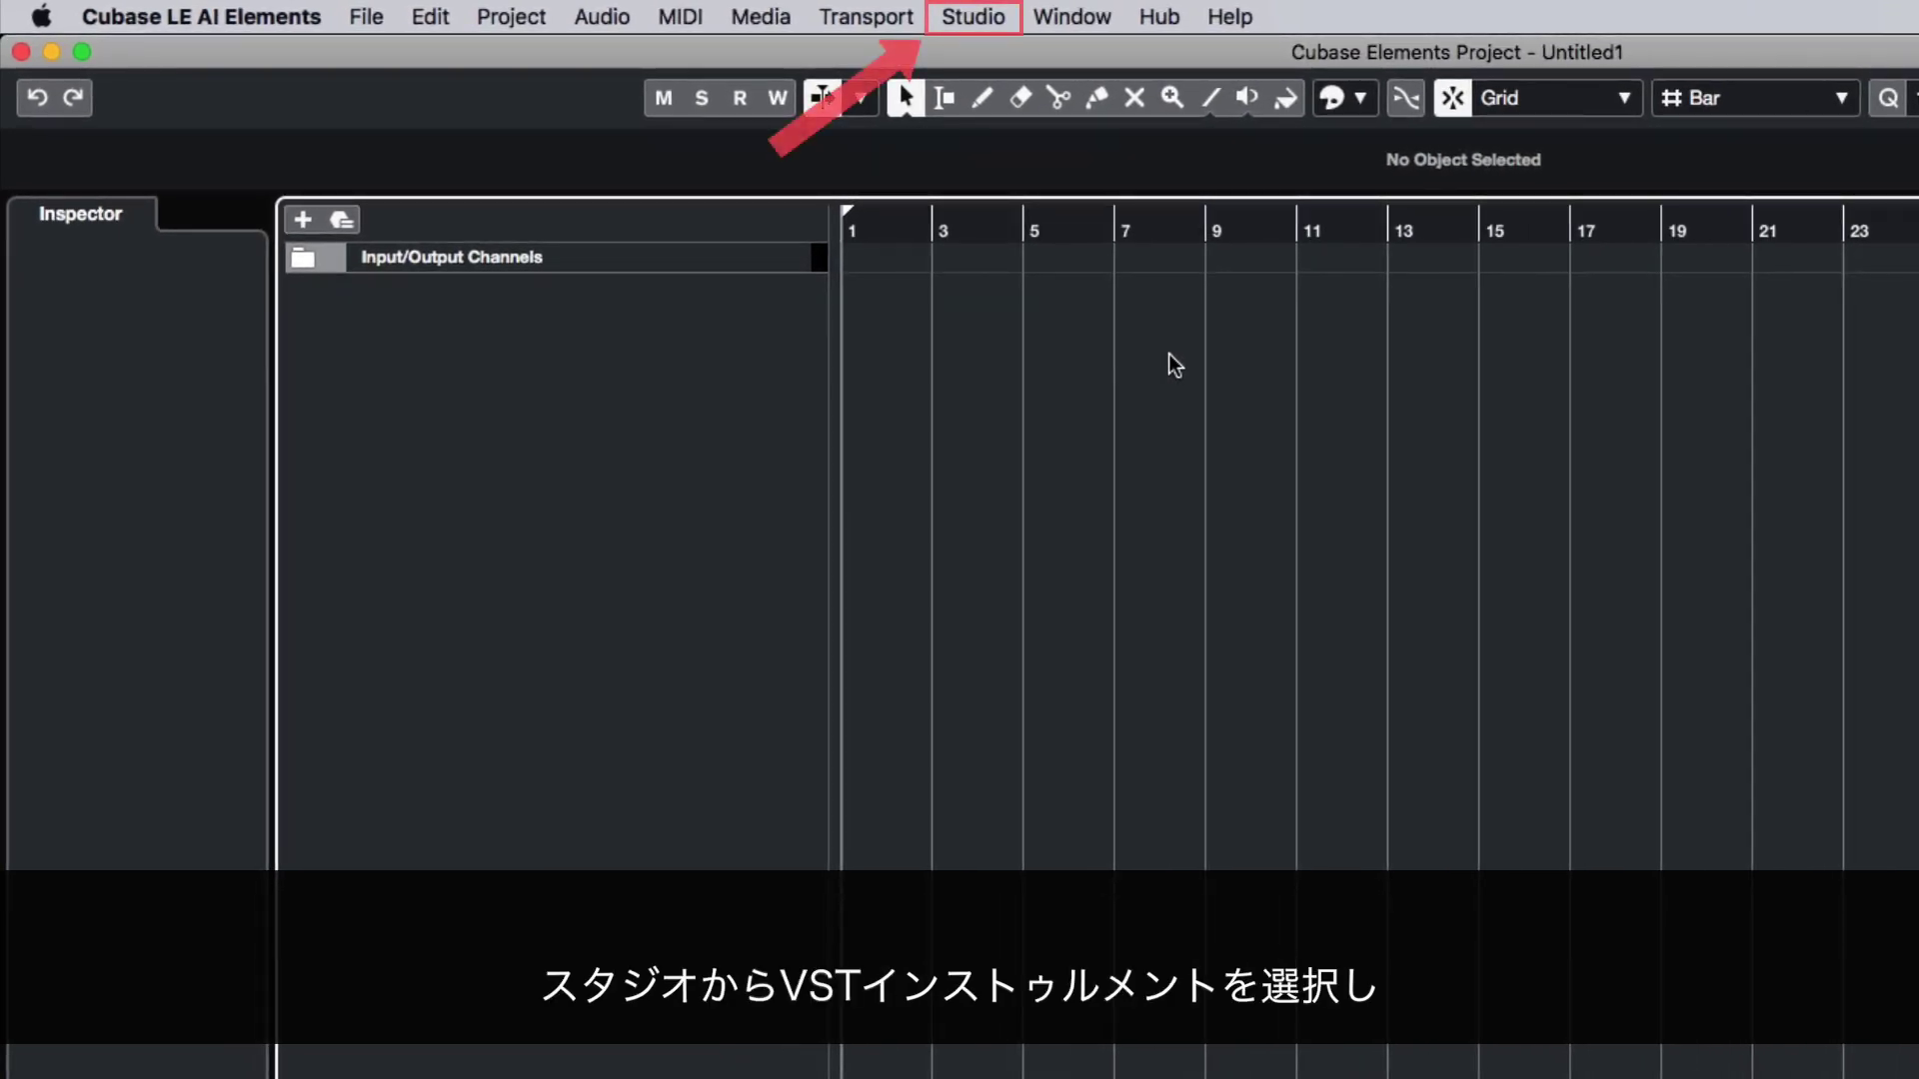
Add an instrument track with Maschine 2 from the Other category via Studio > VST Instruments.
{"action": "left_click", "coordinate": [995, 18]}
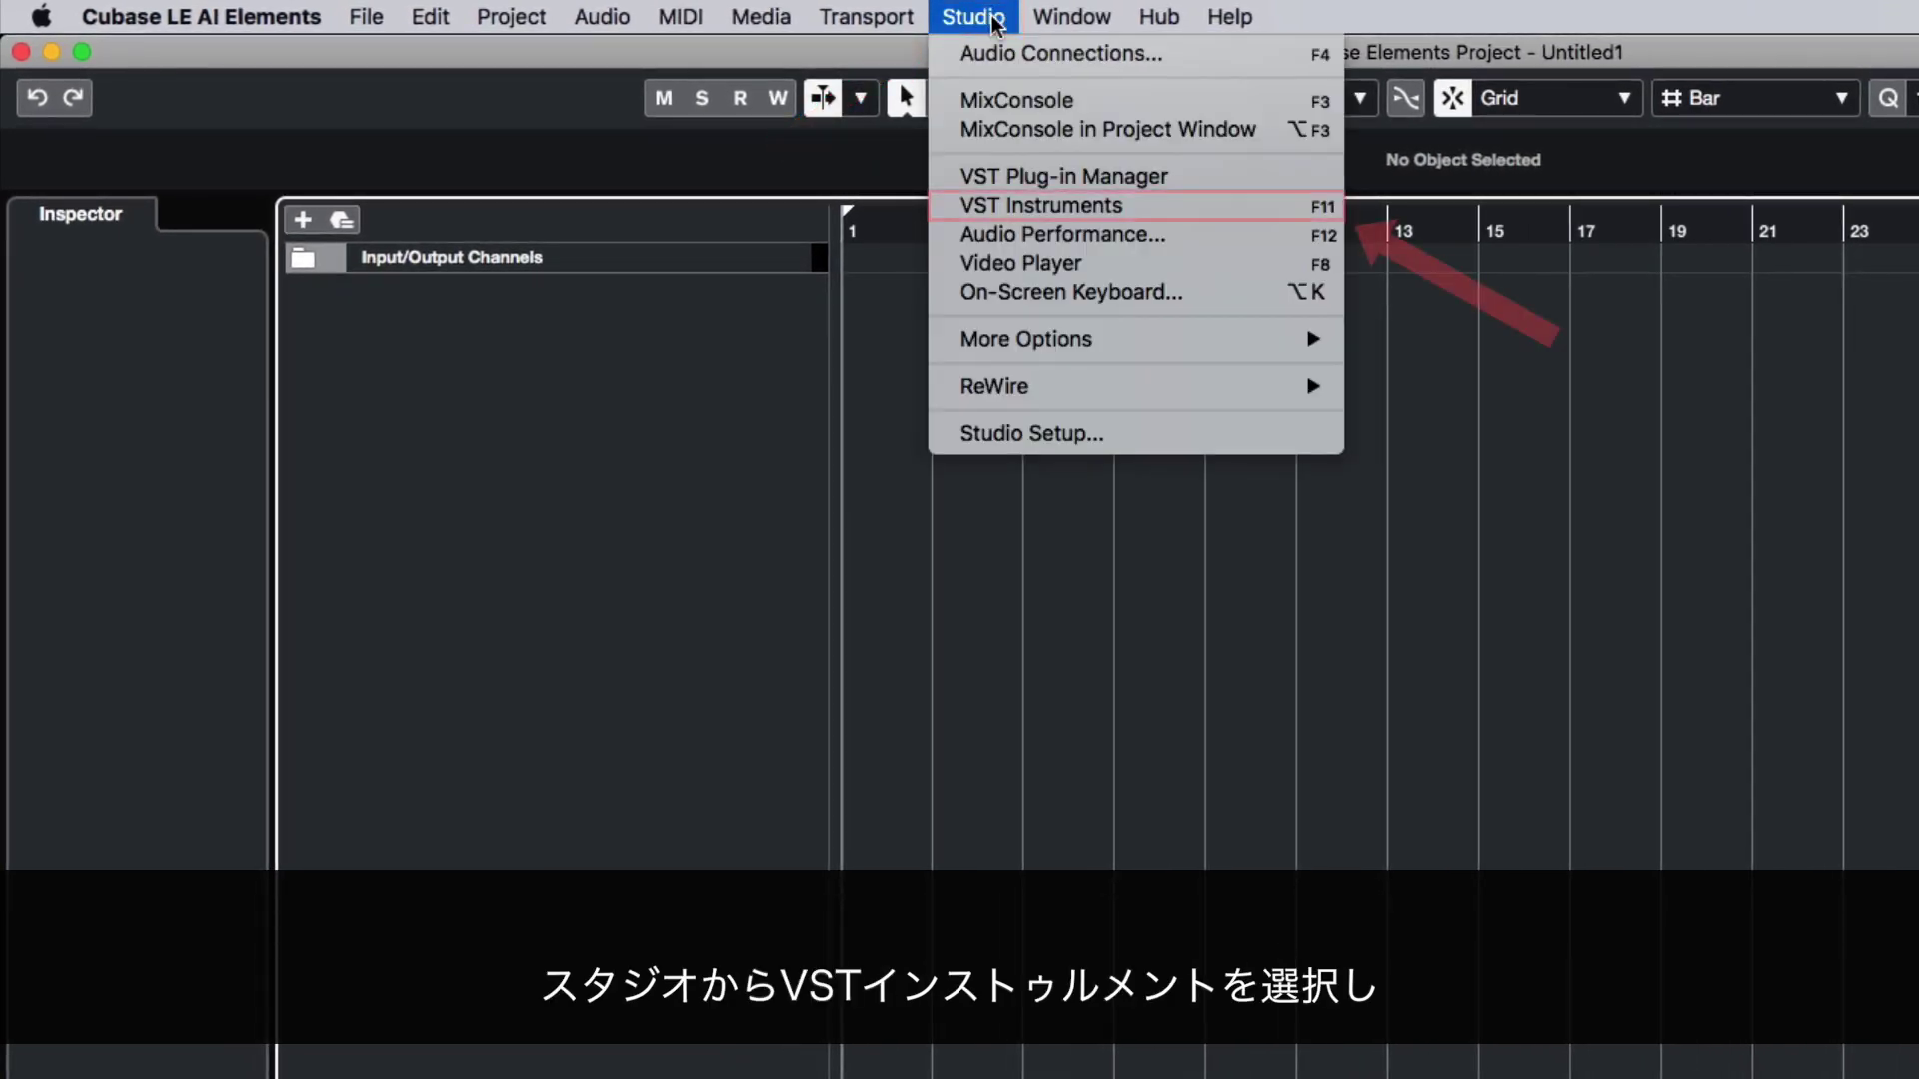
{"action": "left_click", "coordinate": [1159, 206]}
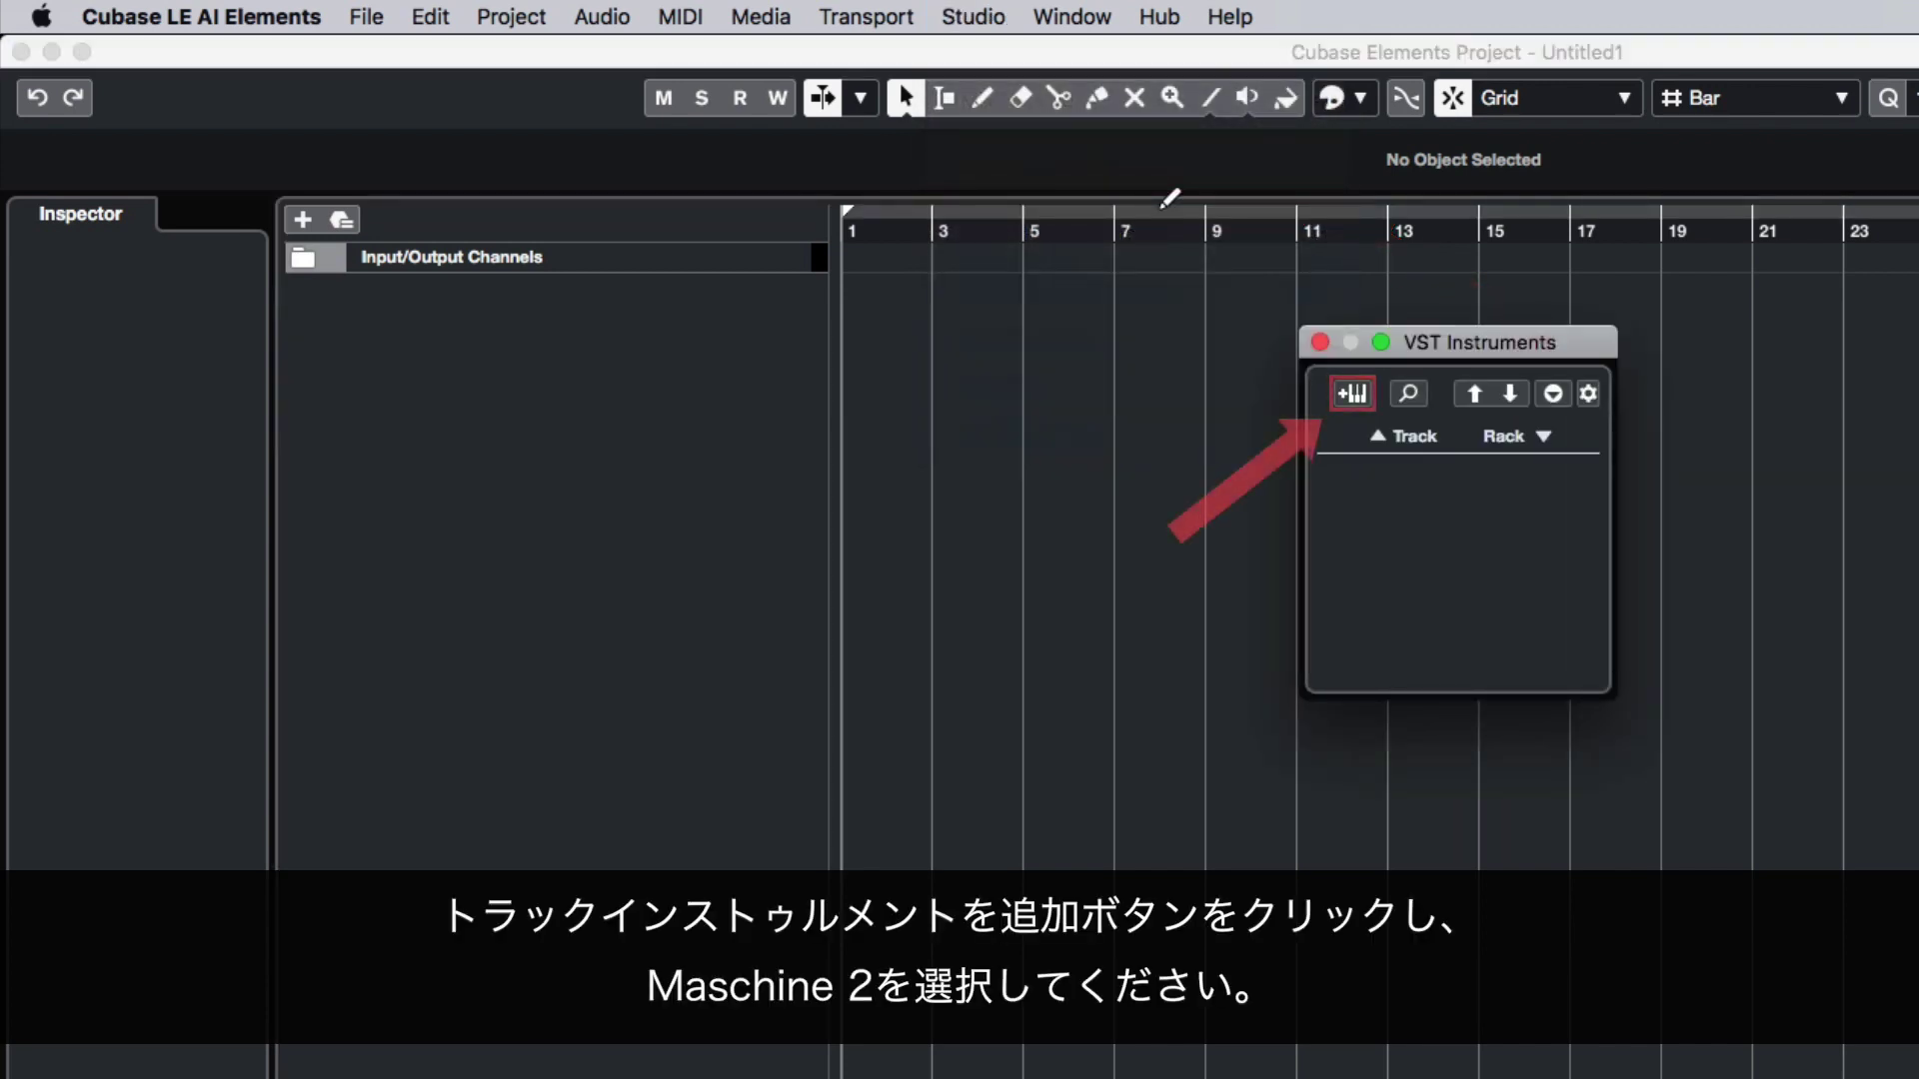
{"action": "left_click", "coordinate": [1362, 394]}
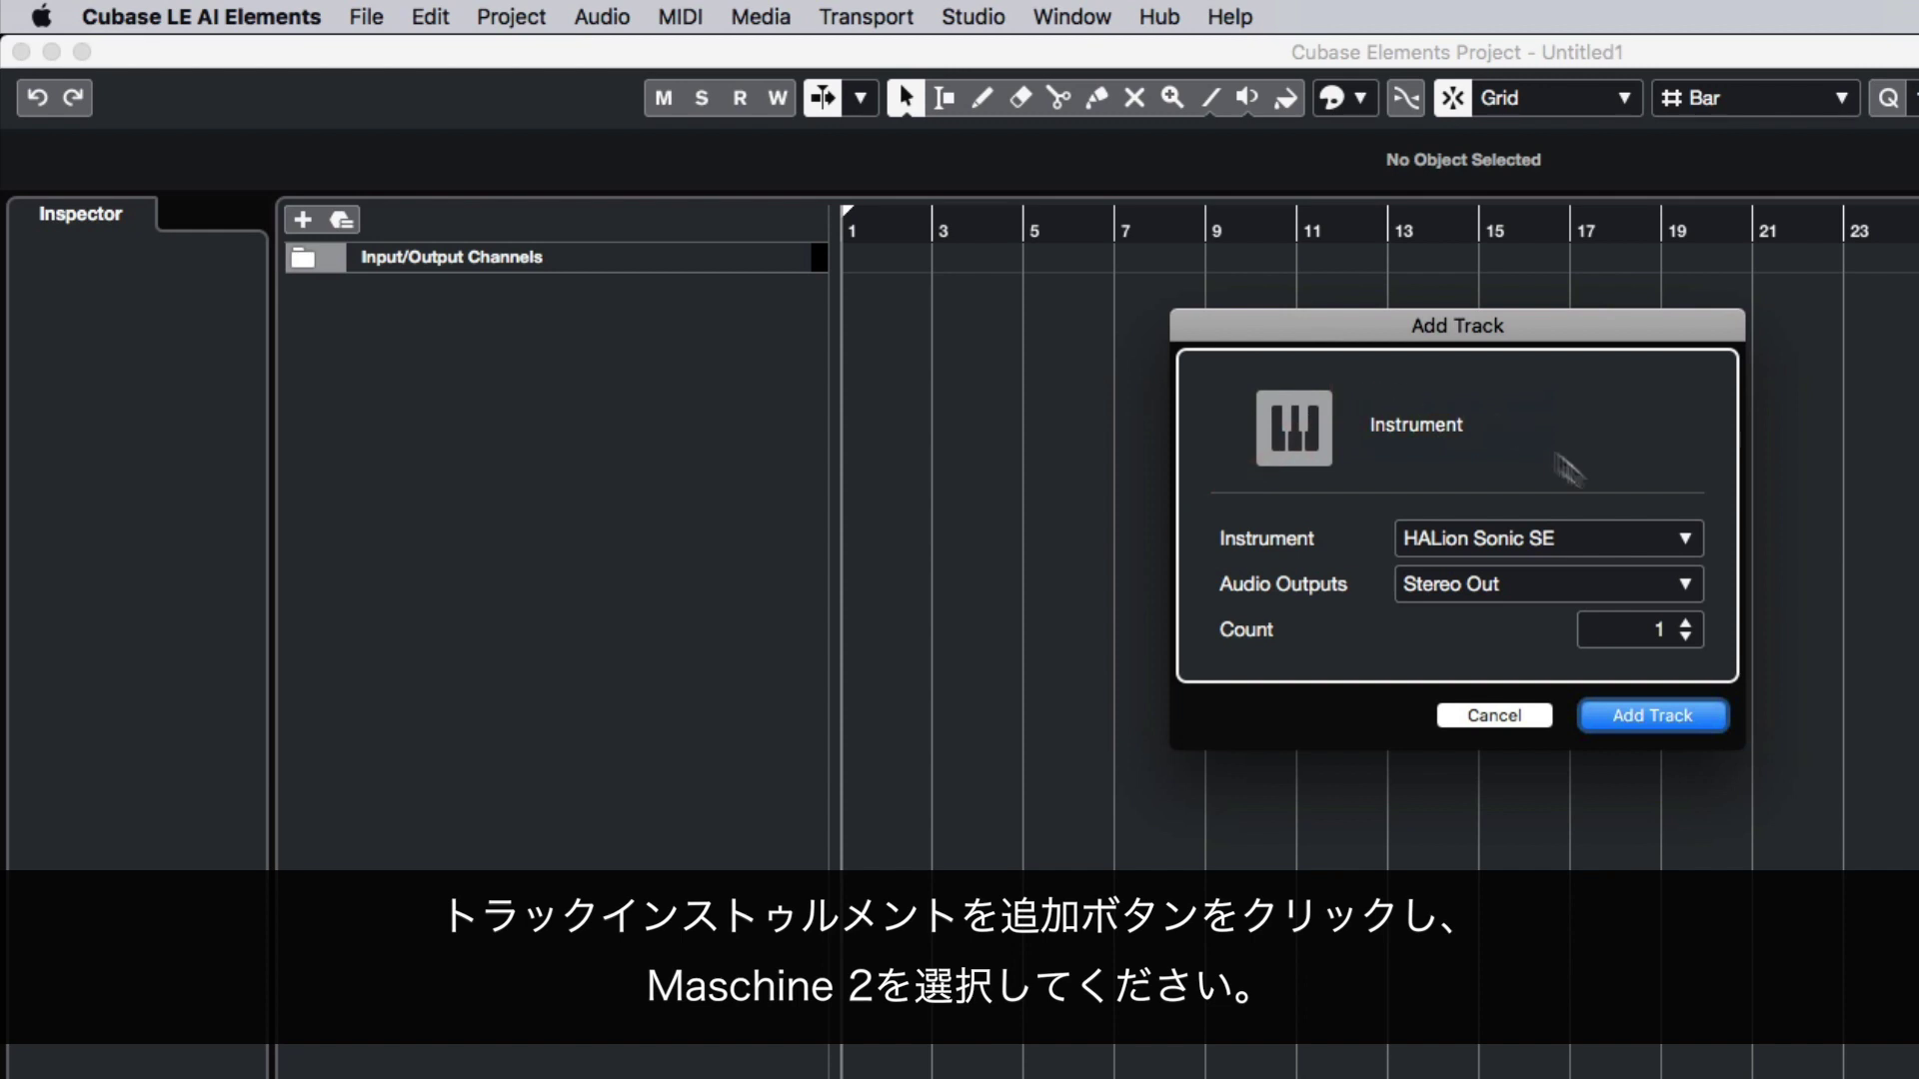
{"action": "left_click", "coordinate": [1671, 541]}
{"action": "left_click", "coordinate": [1257, 682]}
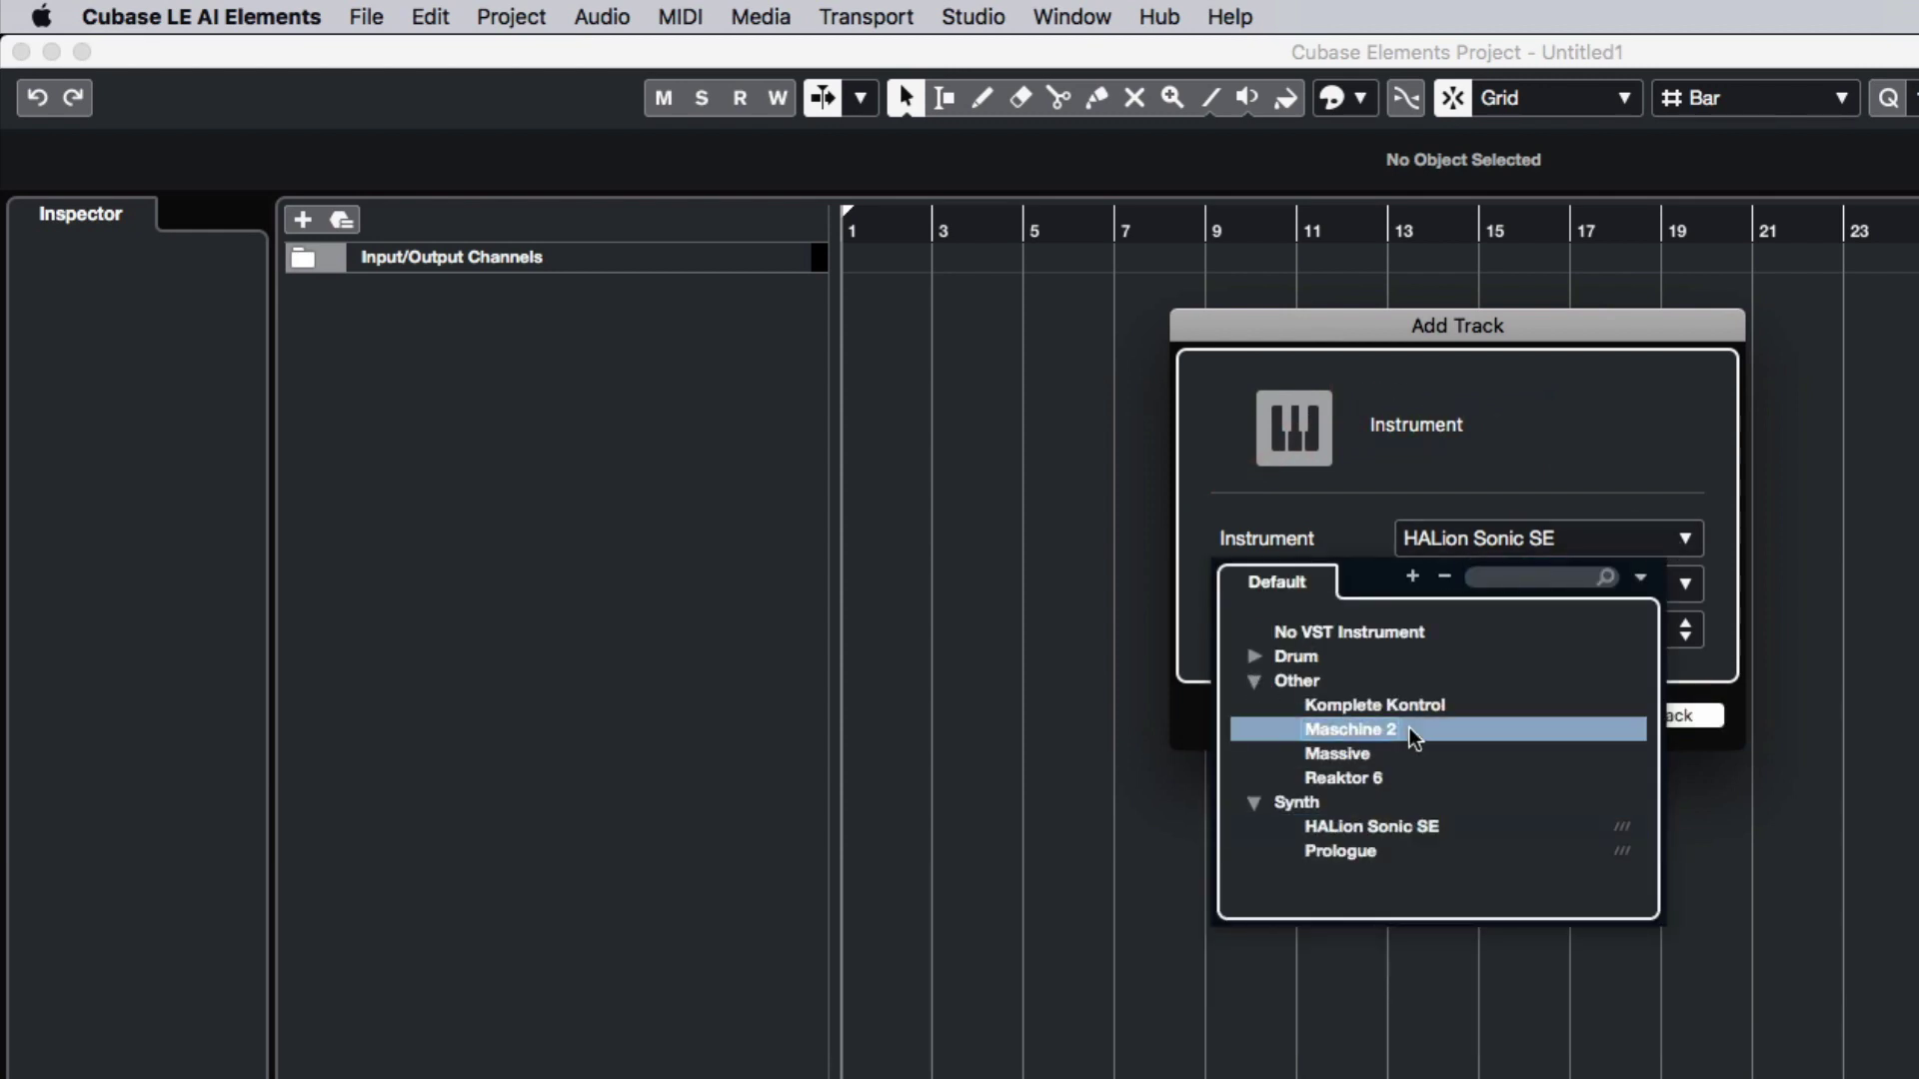
{"action": "left_click", "coordinate": [1351, 729]}
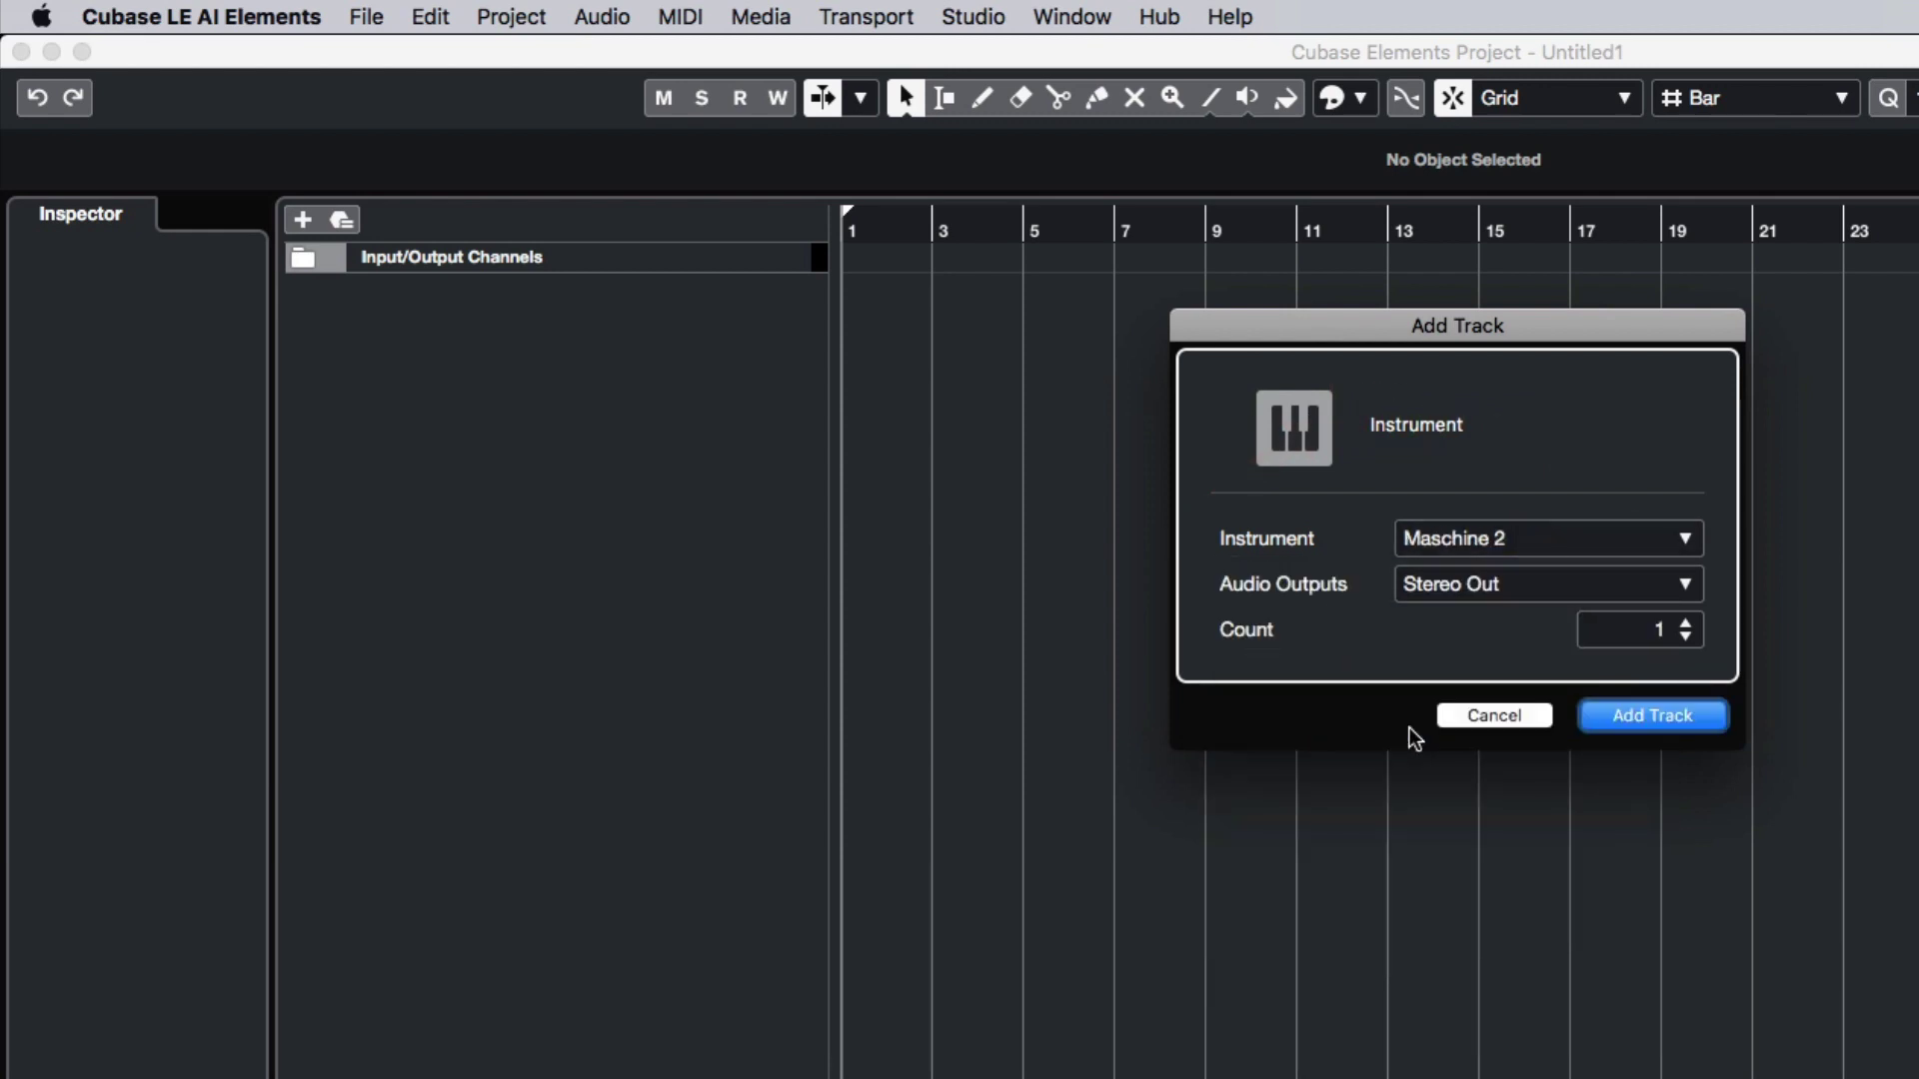
{"action": "left_click", "coordinate": [1649, 716]}
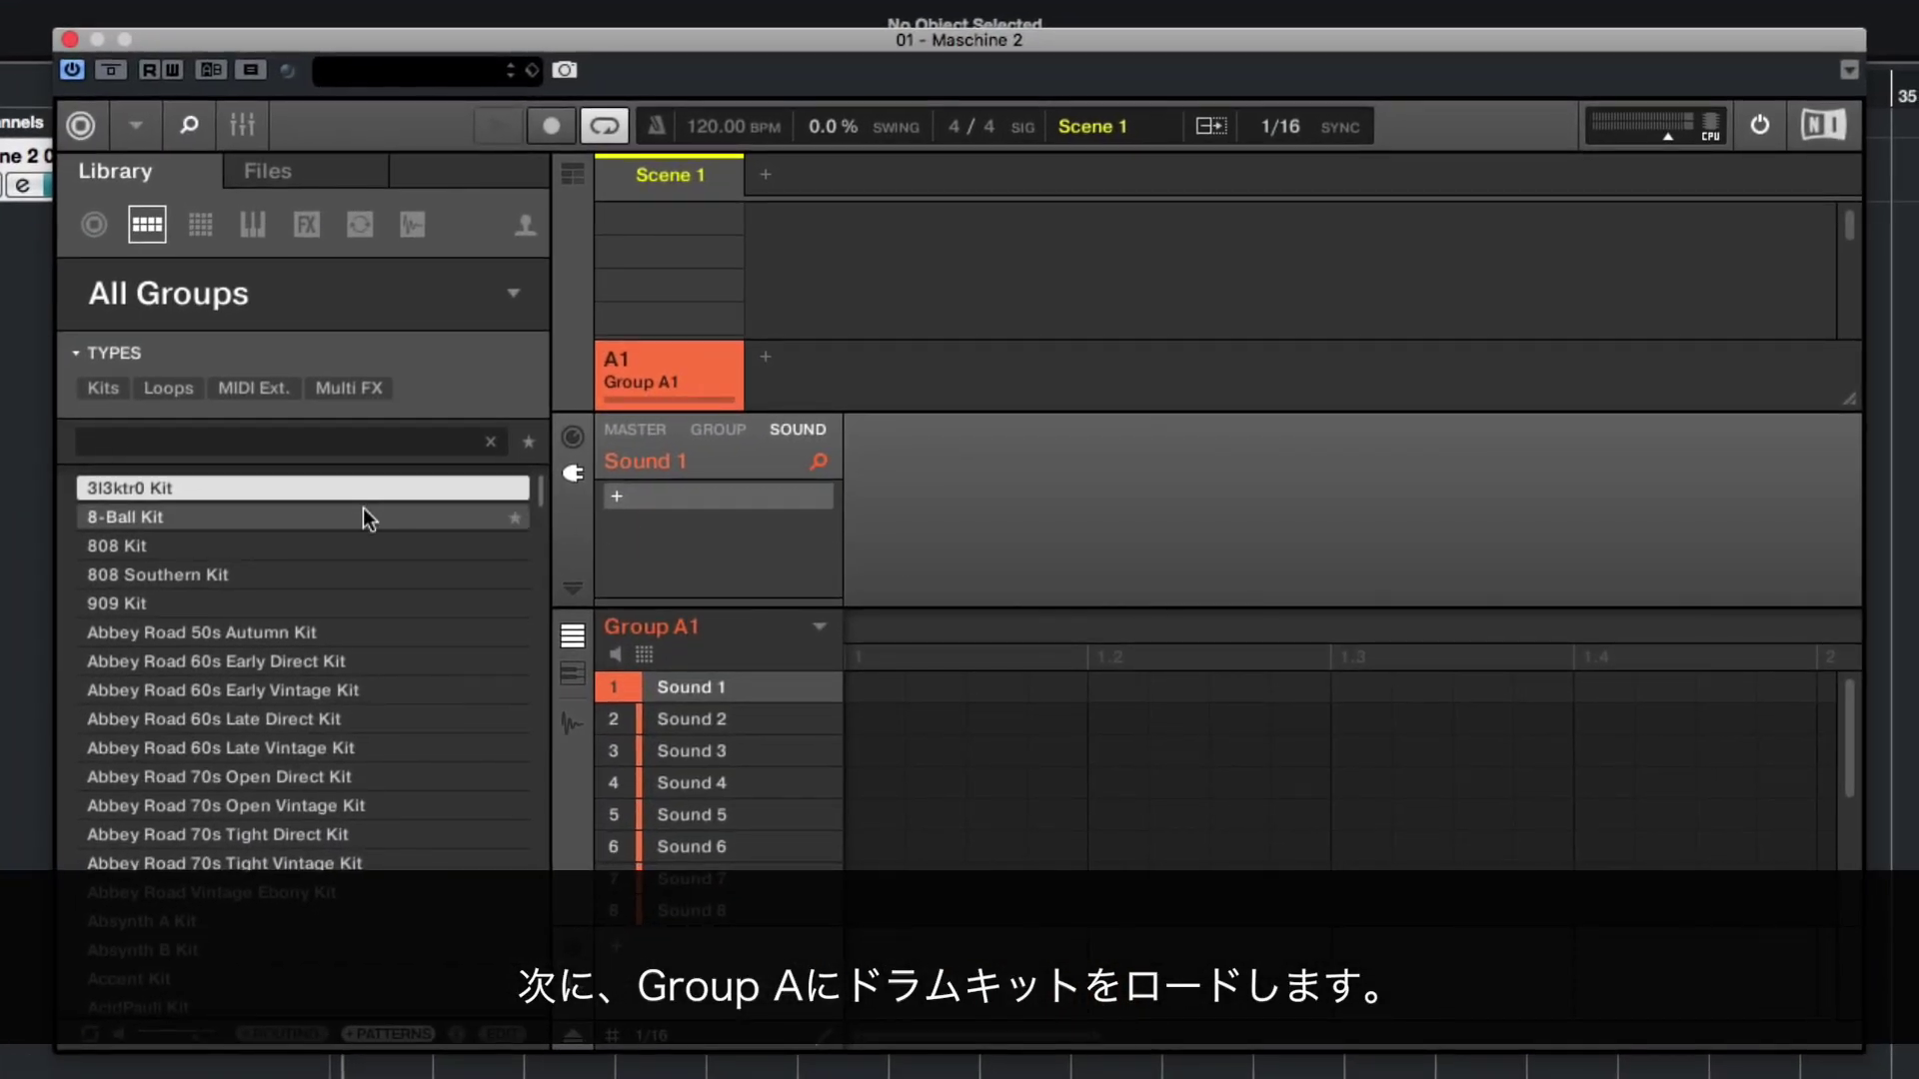
Load the 8-Ball Kit into Group A1 and start playback of its drum pattern.
{"action": "double_click", "coordinate": [364, 514]}
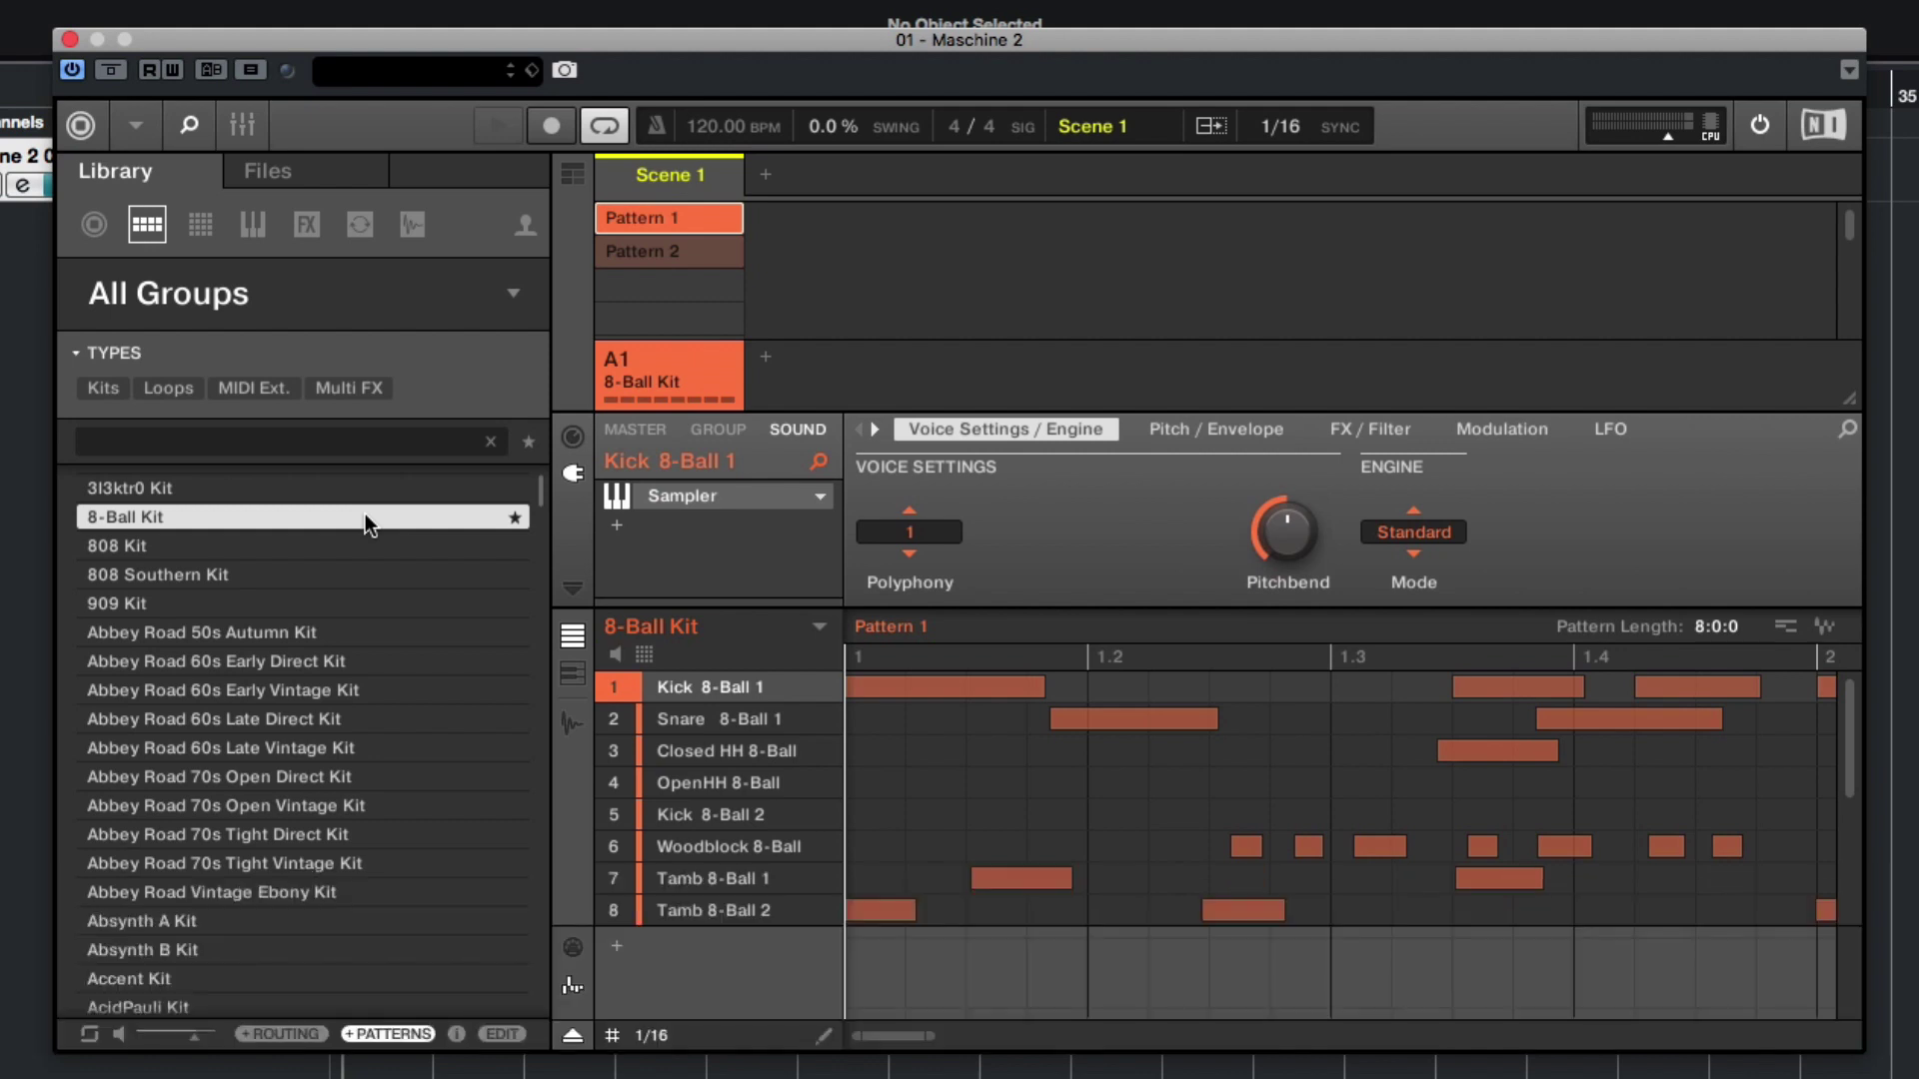
{"action": "key", "text": "space"}
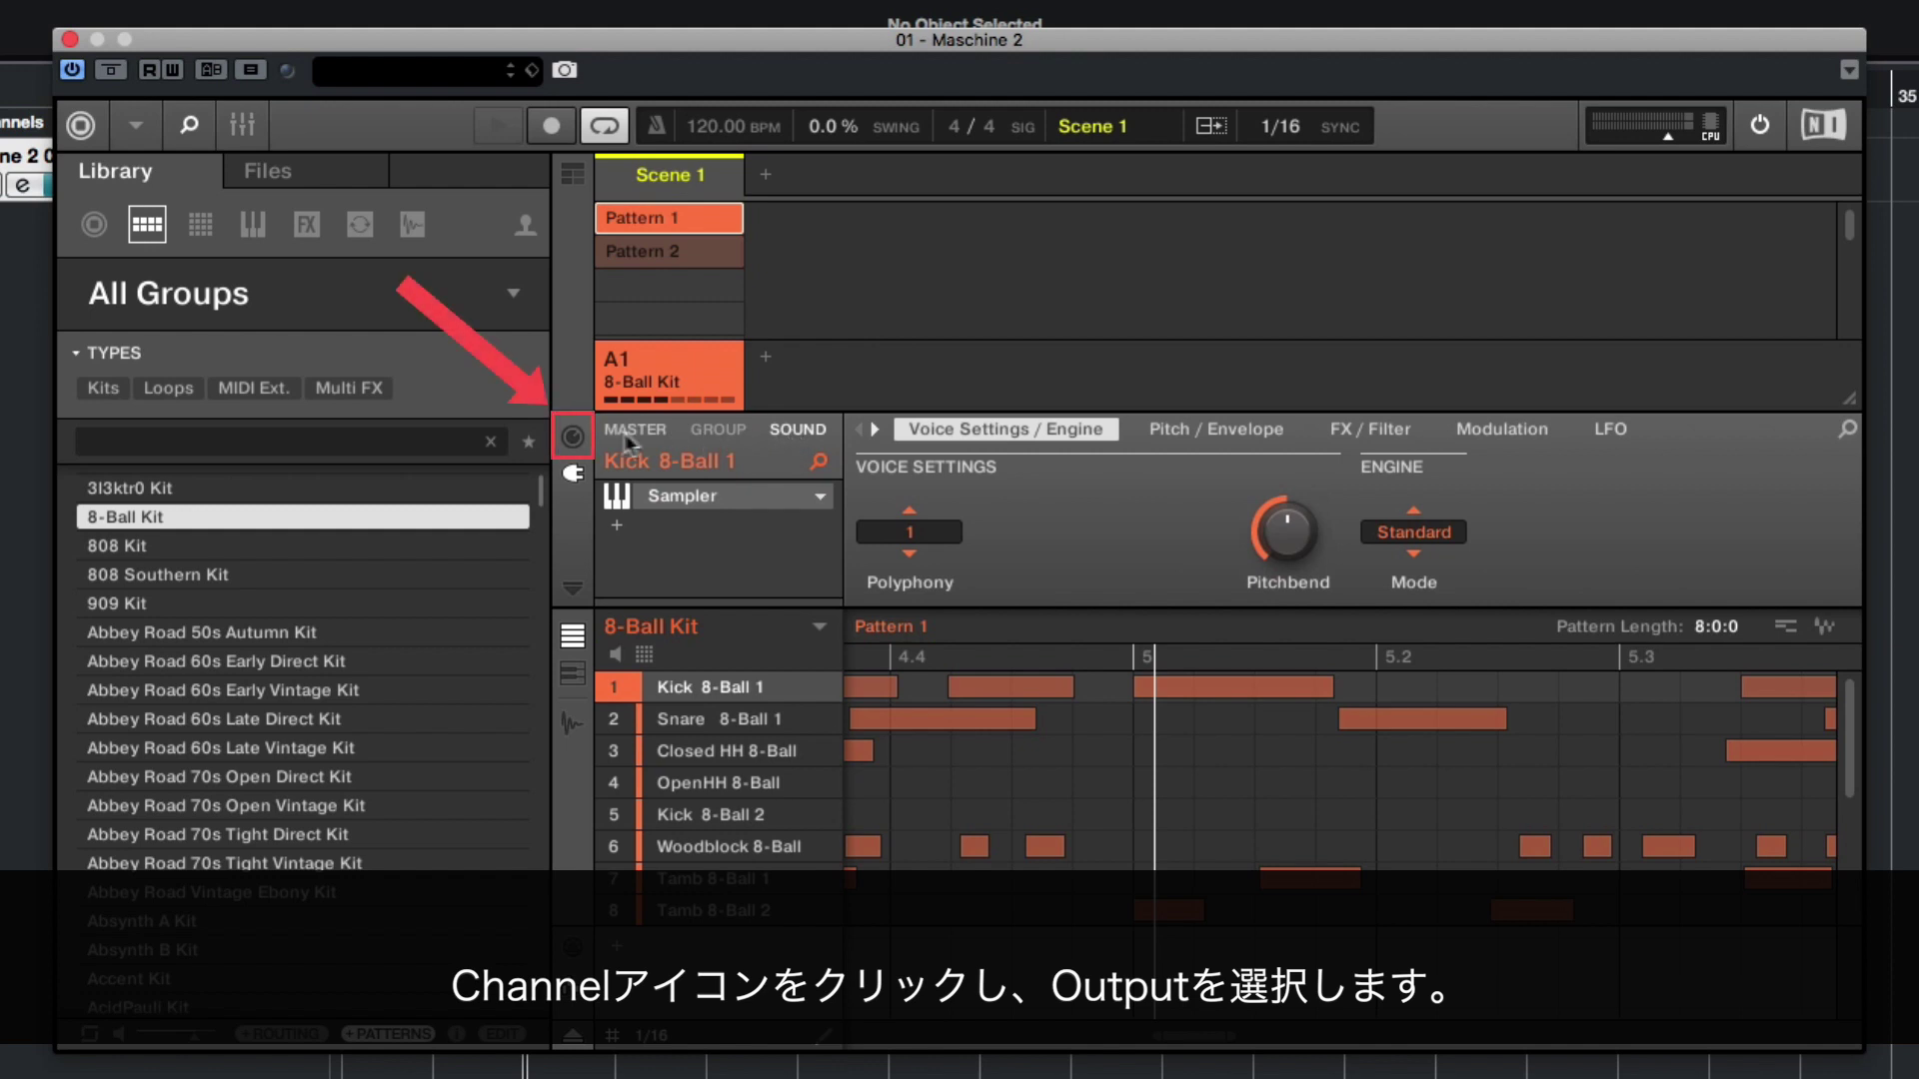
Set the Kick 8-Ball 1 sound's Output Audio Dest. to Ext. 1.
{"action": "left_click", "coordinate": [572, 438]}
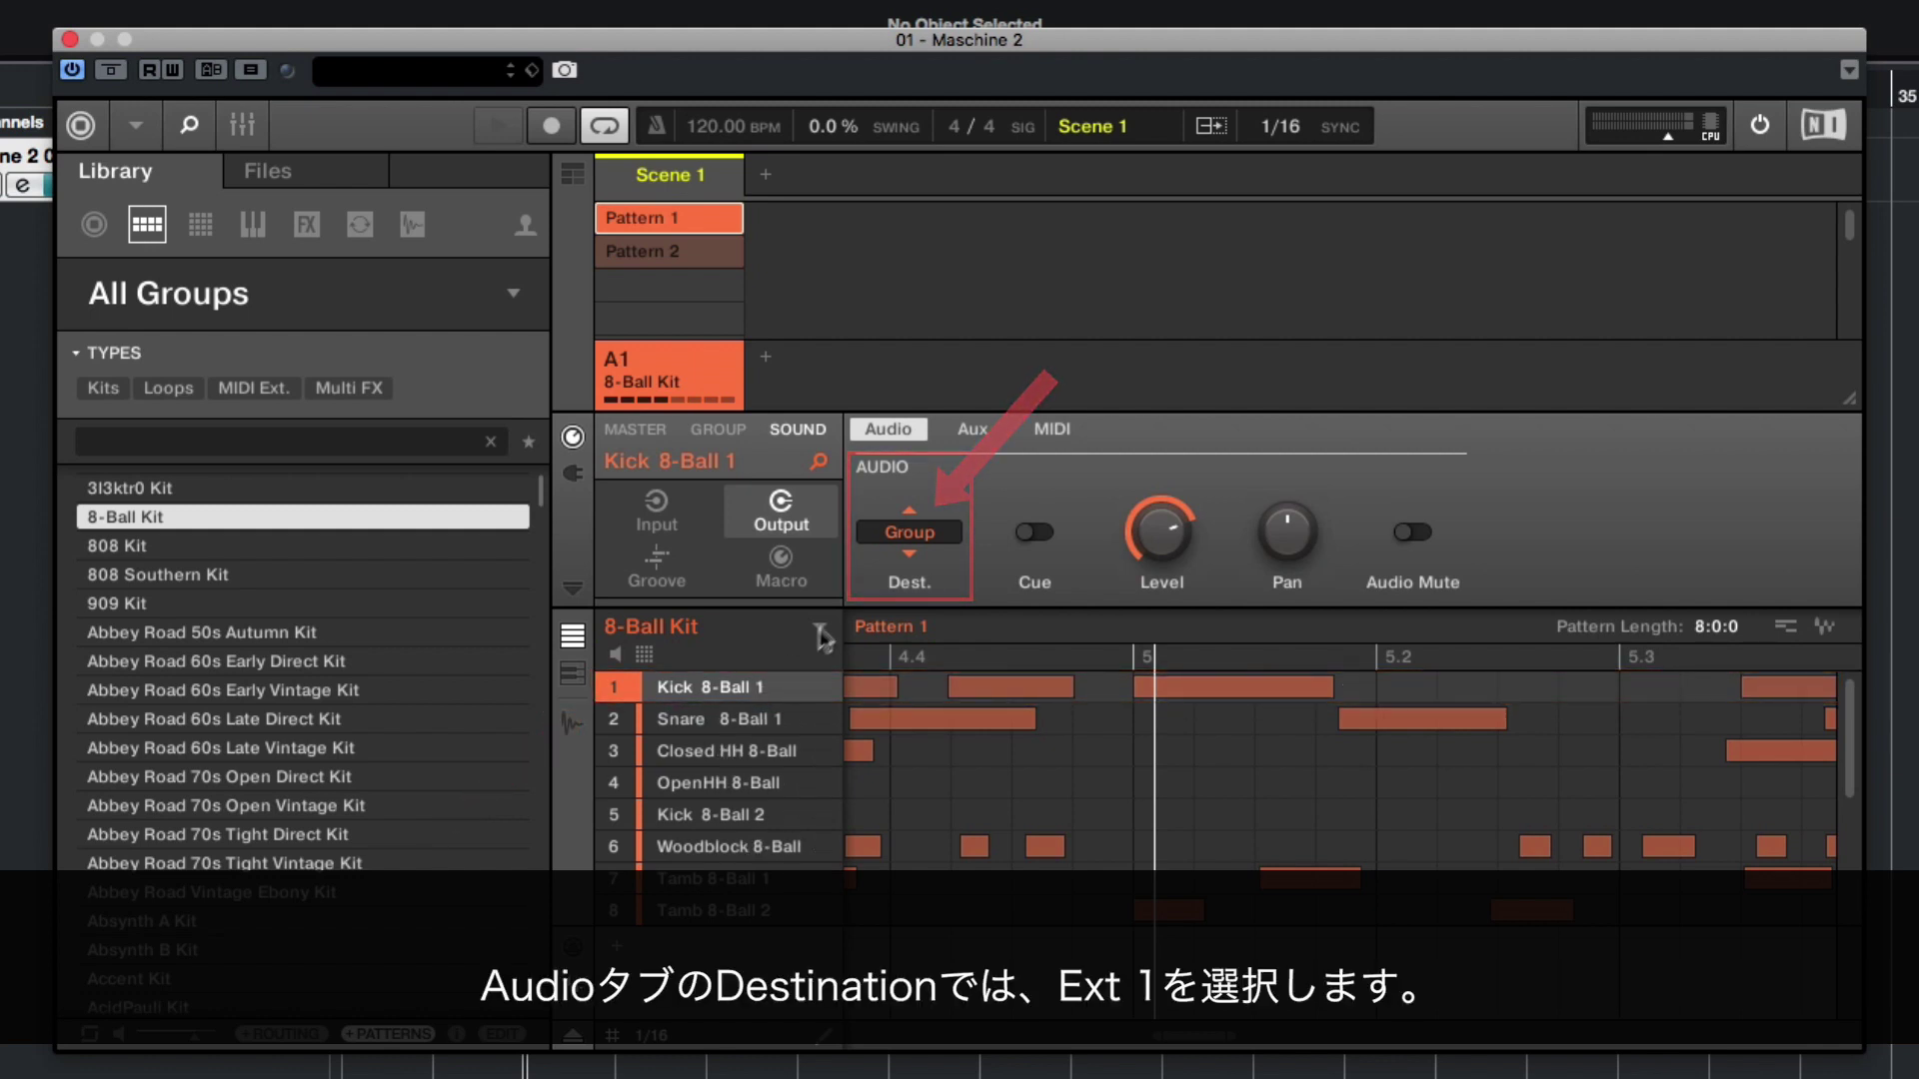
{"action": "left_click", "coordinate": [916, 539]}
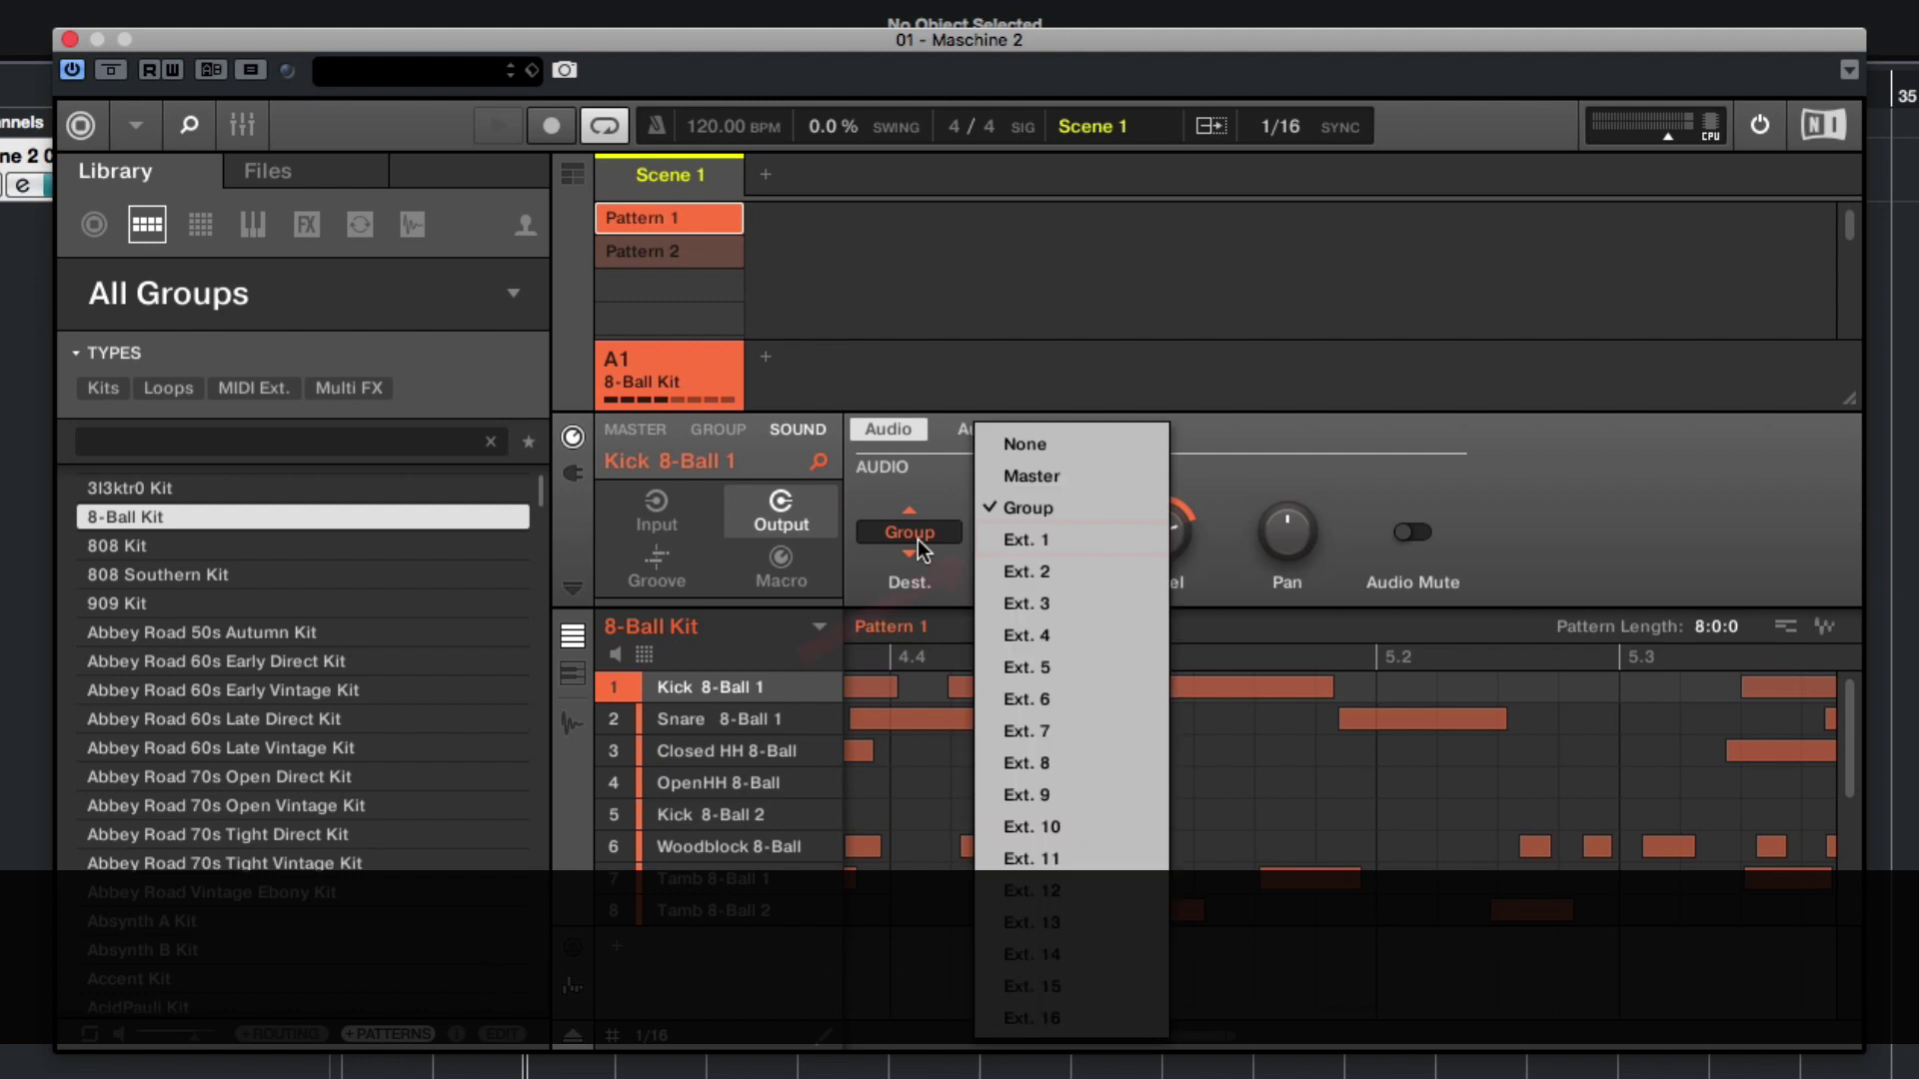
{"action": "left_click", "coordinate": [1031, 545]}
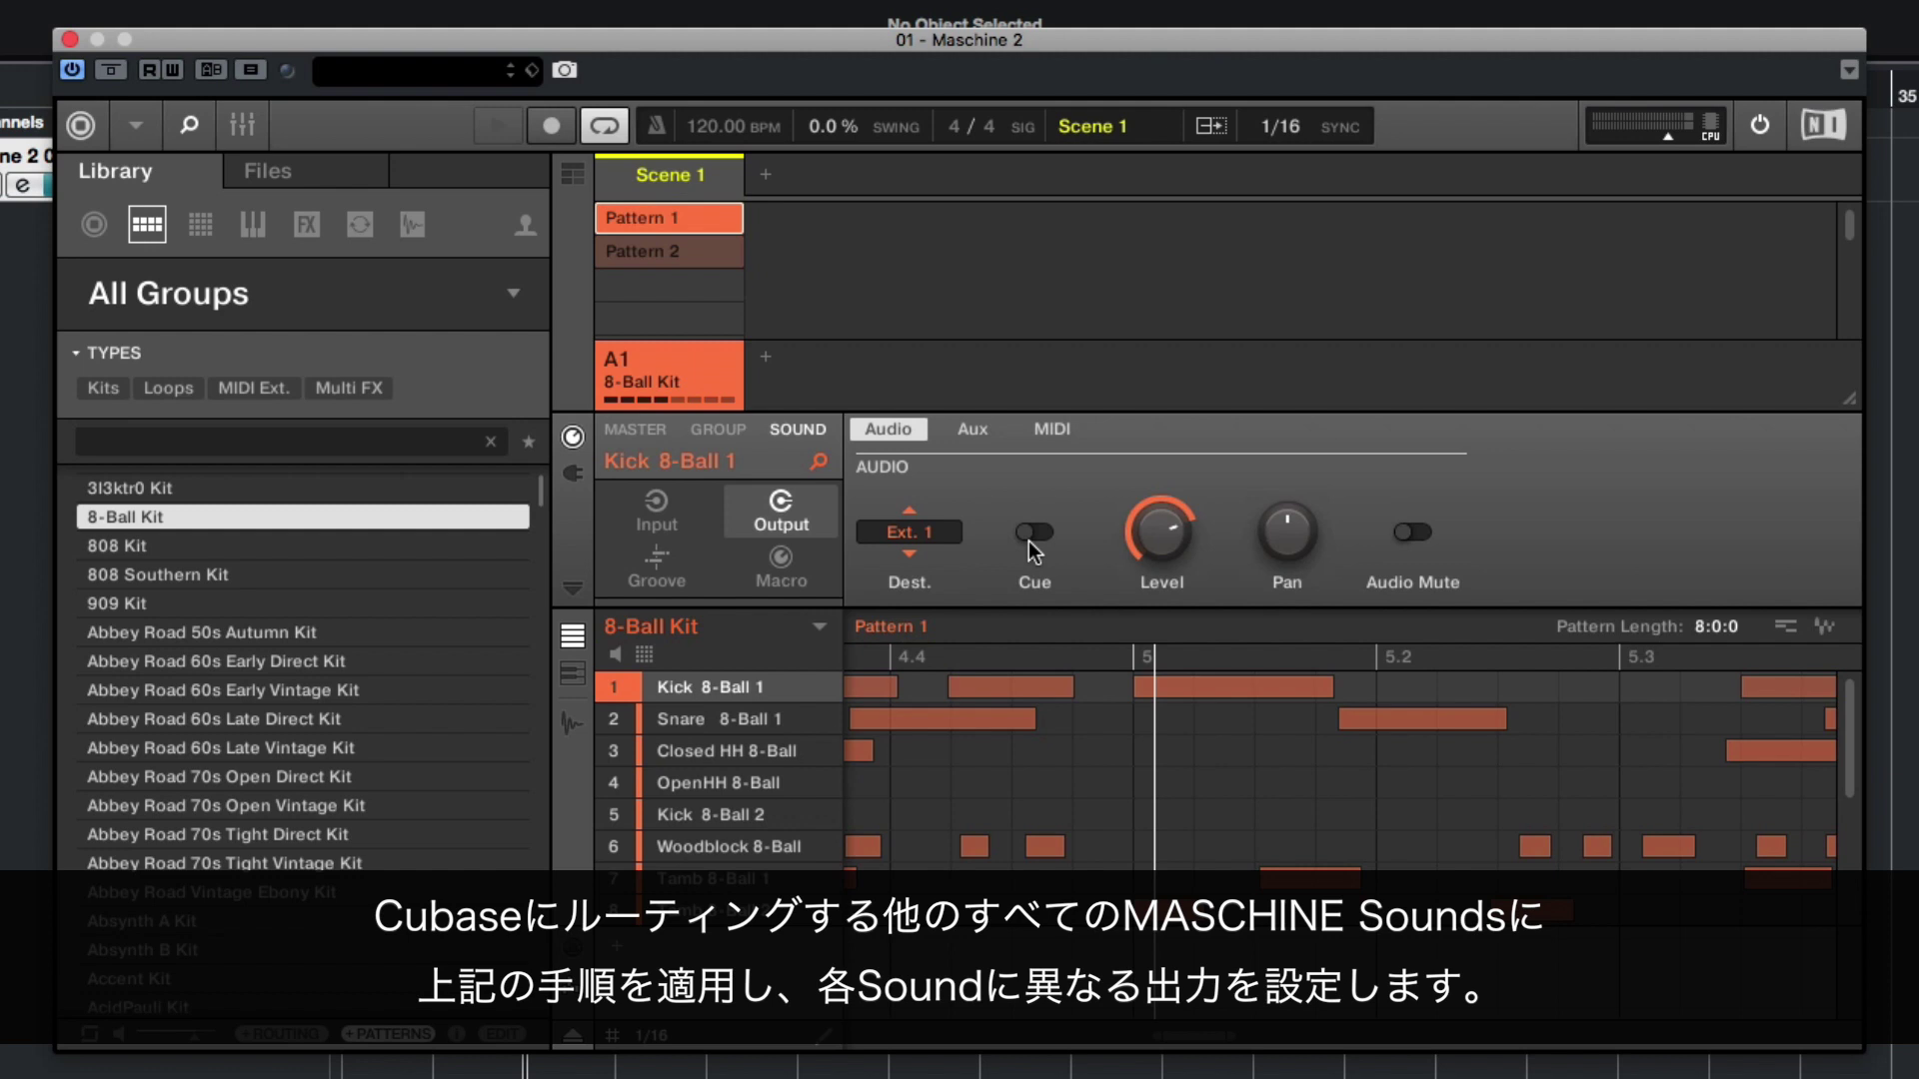
Route Snare 8-Ball 1 to Ext. 2, Closed HH to Ext. 3 and OpenHH to Ext. 4.
{"action": "left_click", "coordinate": [772, 722]}
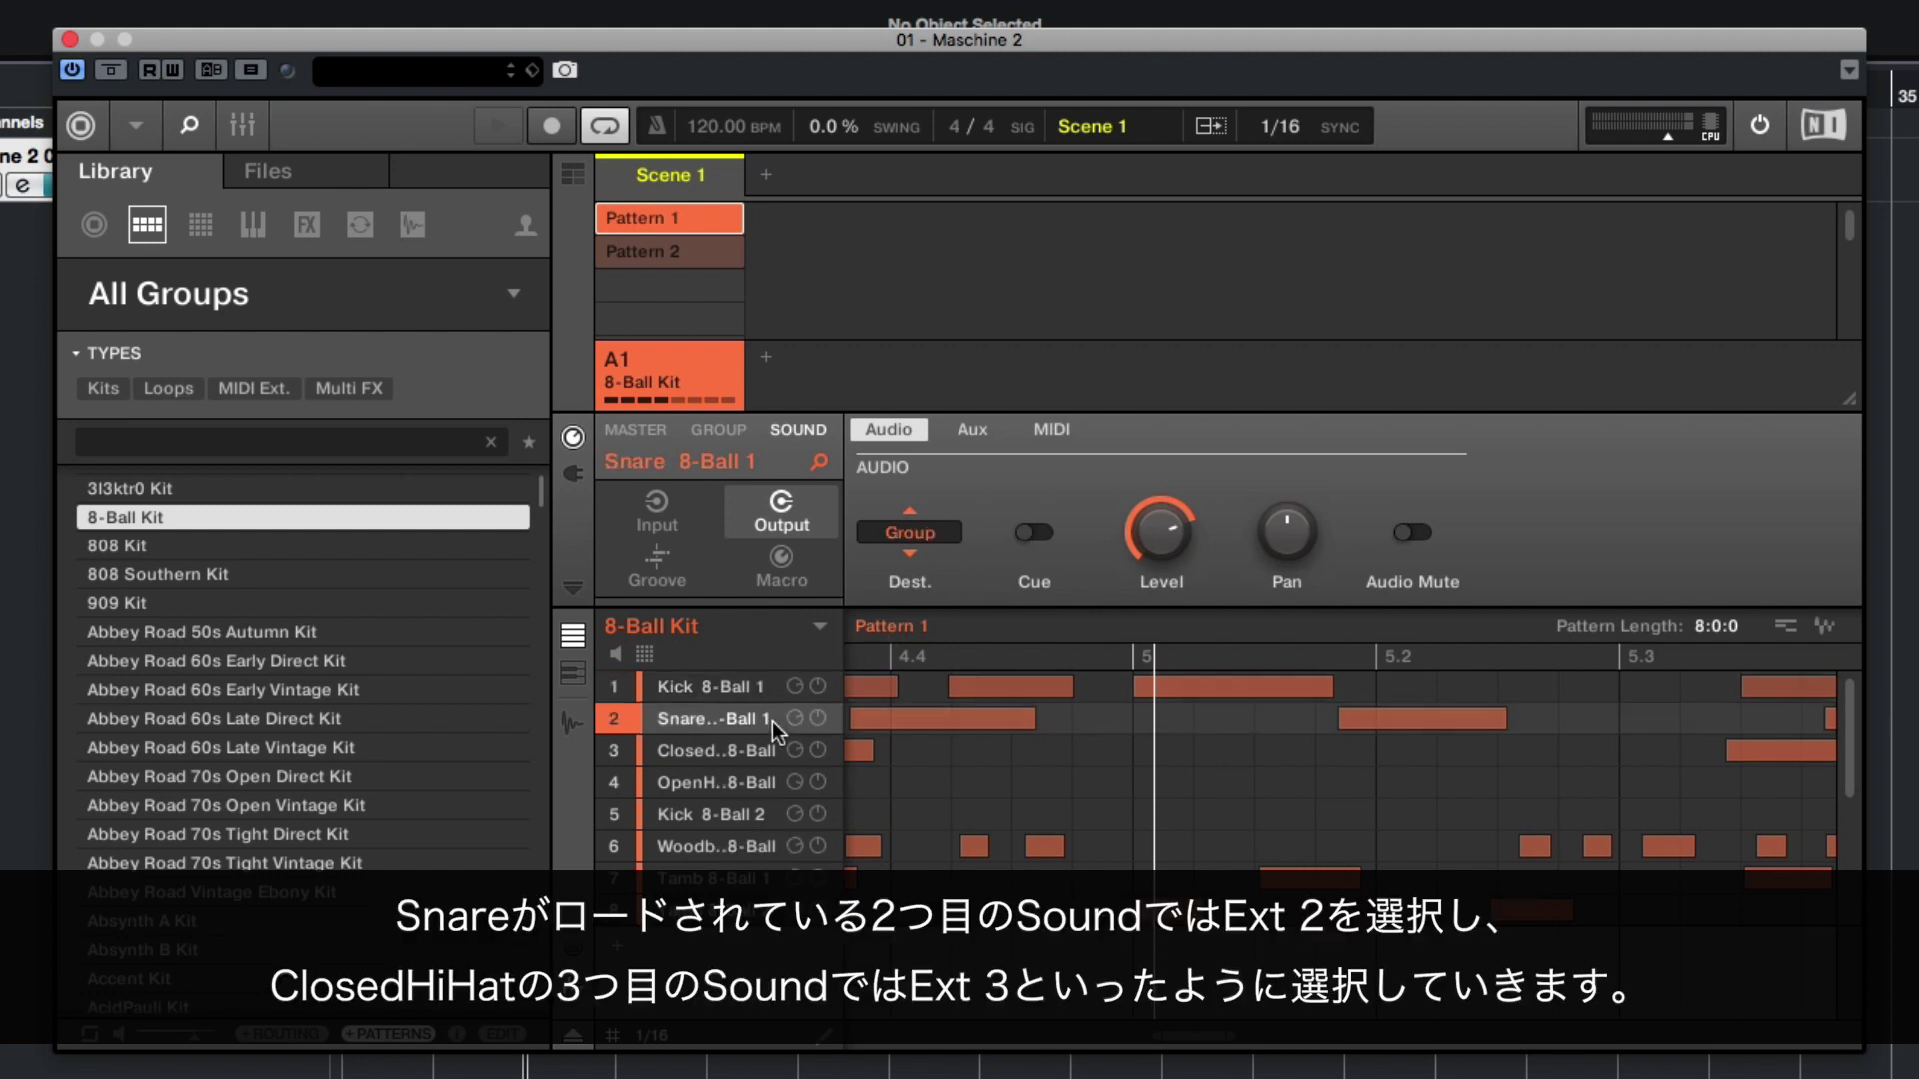
{"action": "left_click", "coordinate": [909, 531]}
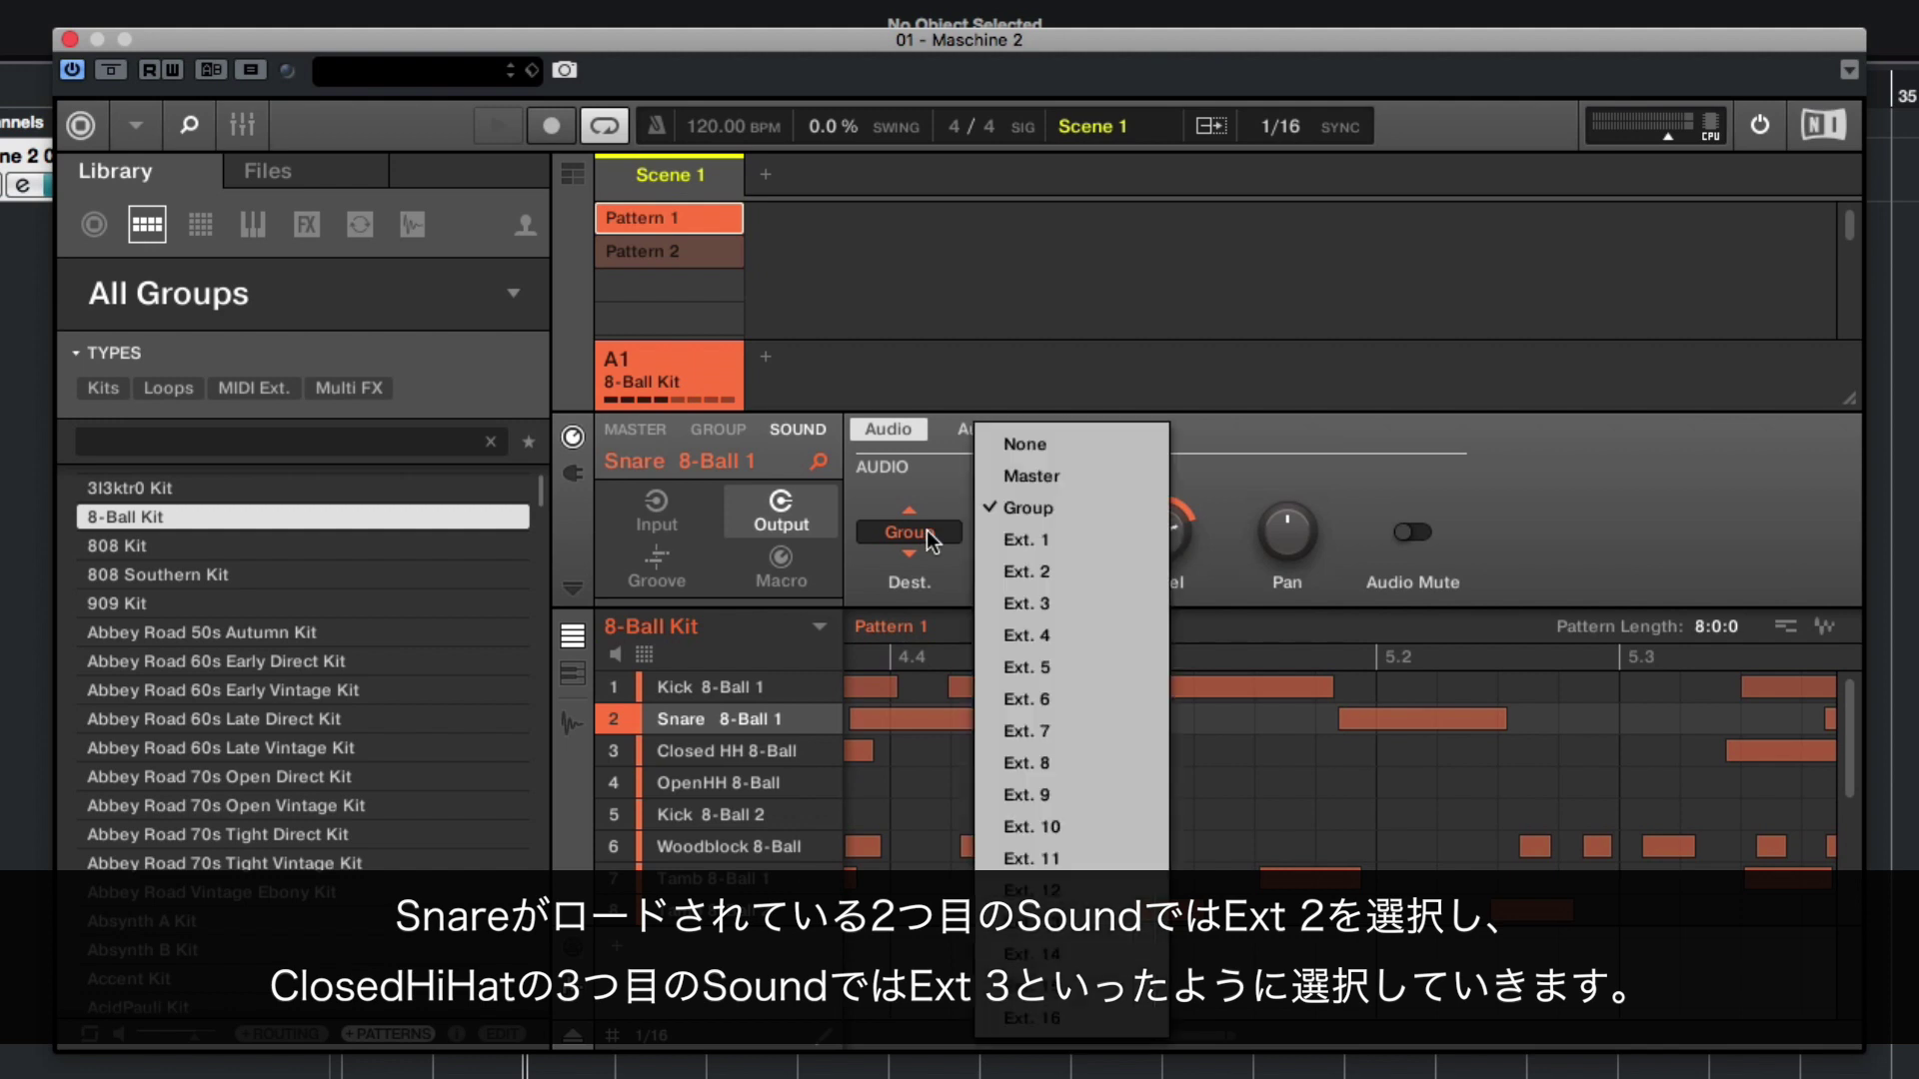
{"action": "left_click", "coordinate": [1069, 572]}
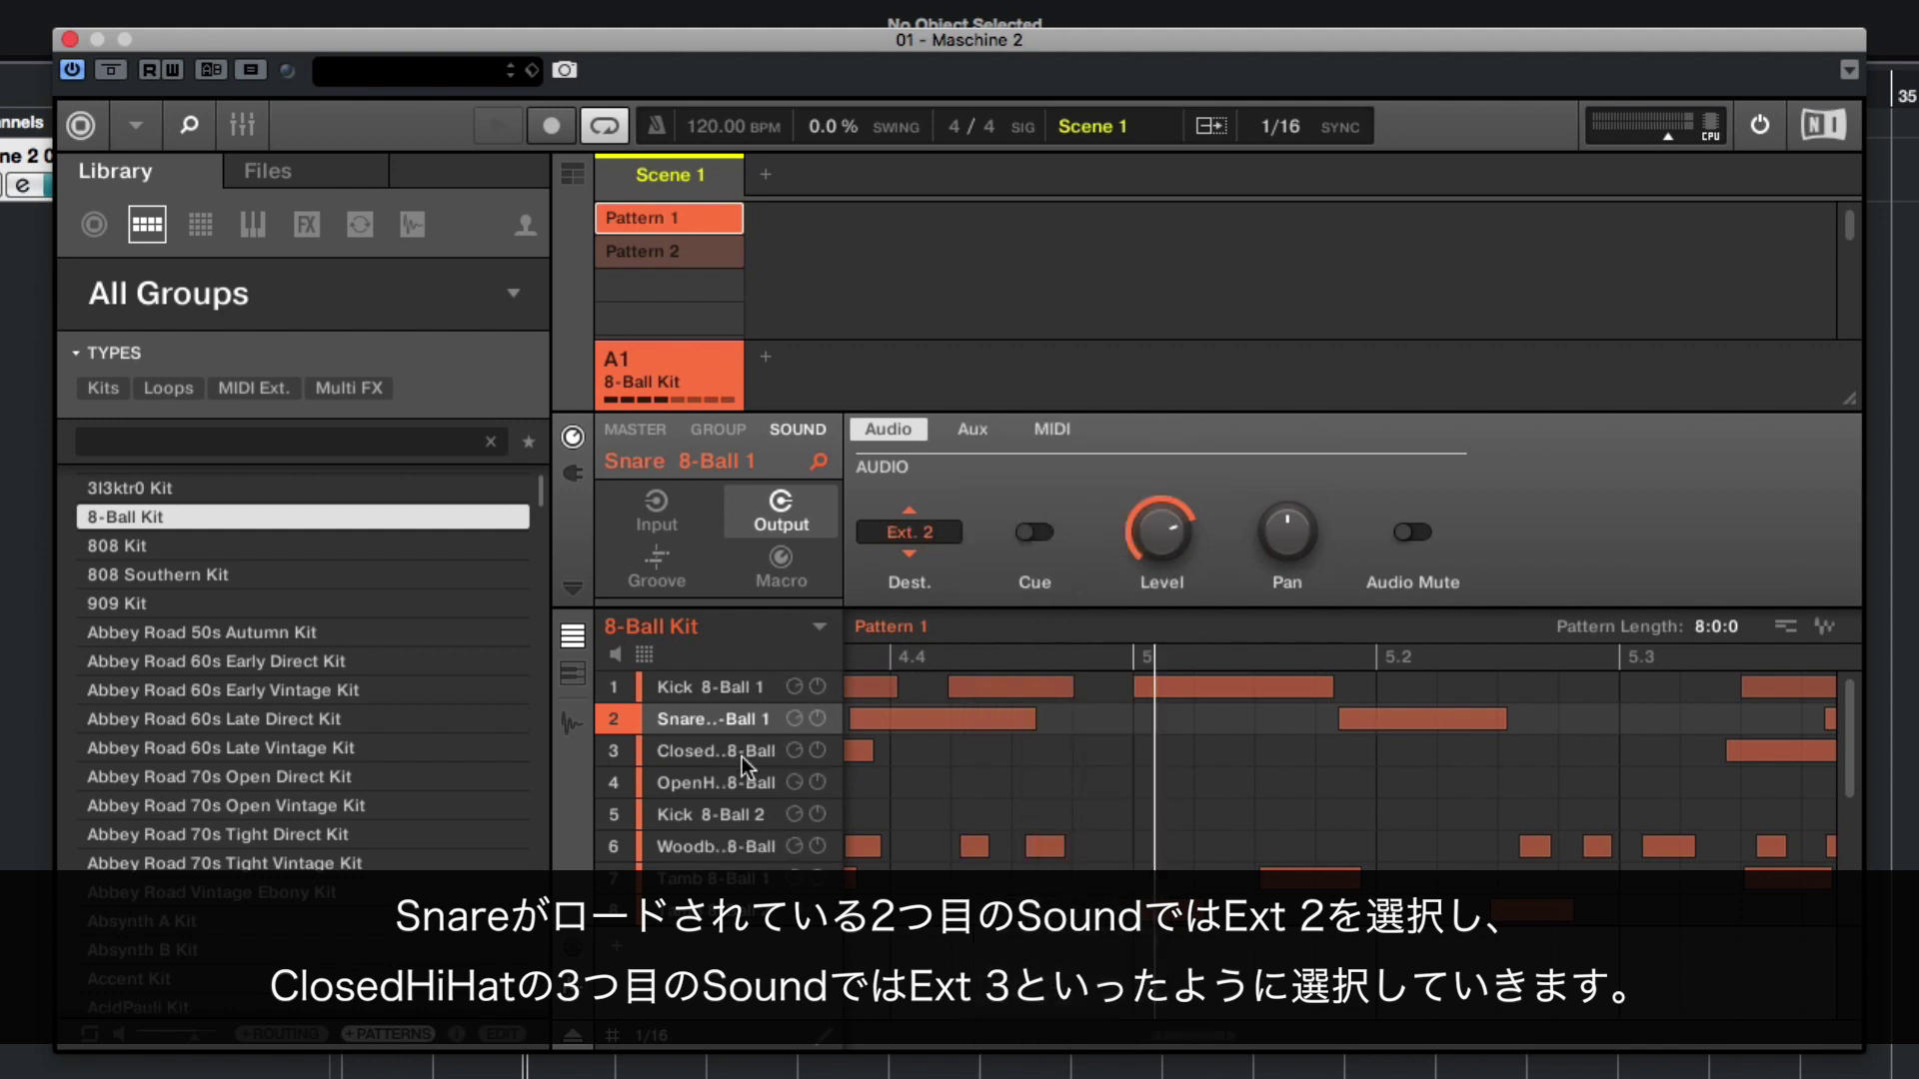
{"action": "left_click", "coordinate": [741, 755]}
{"action": "left_click", "coordinate": [927, 545]}
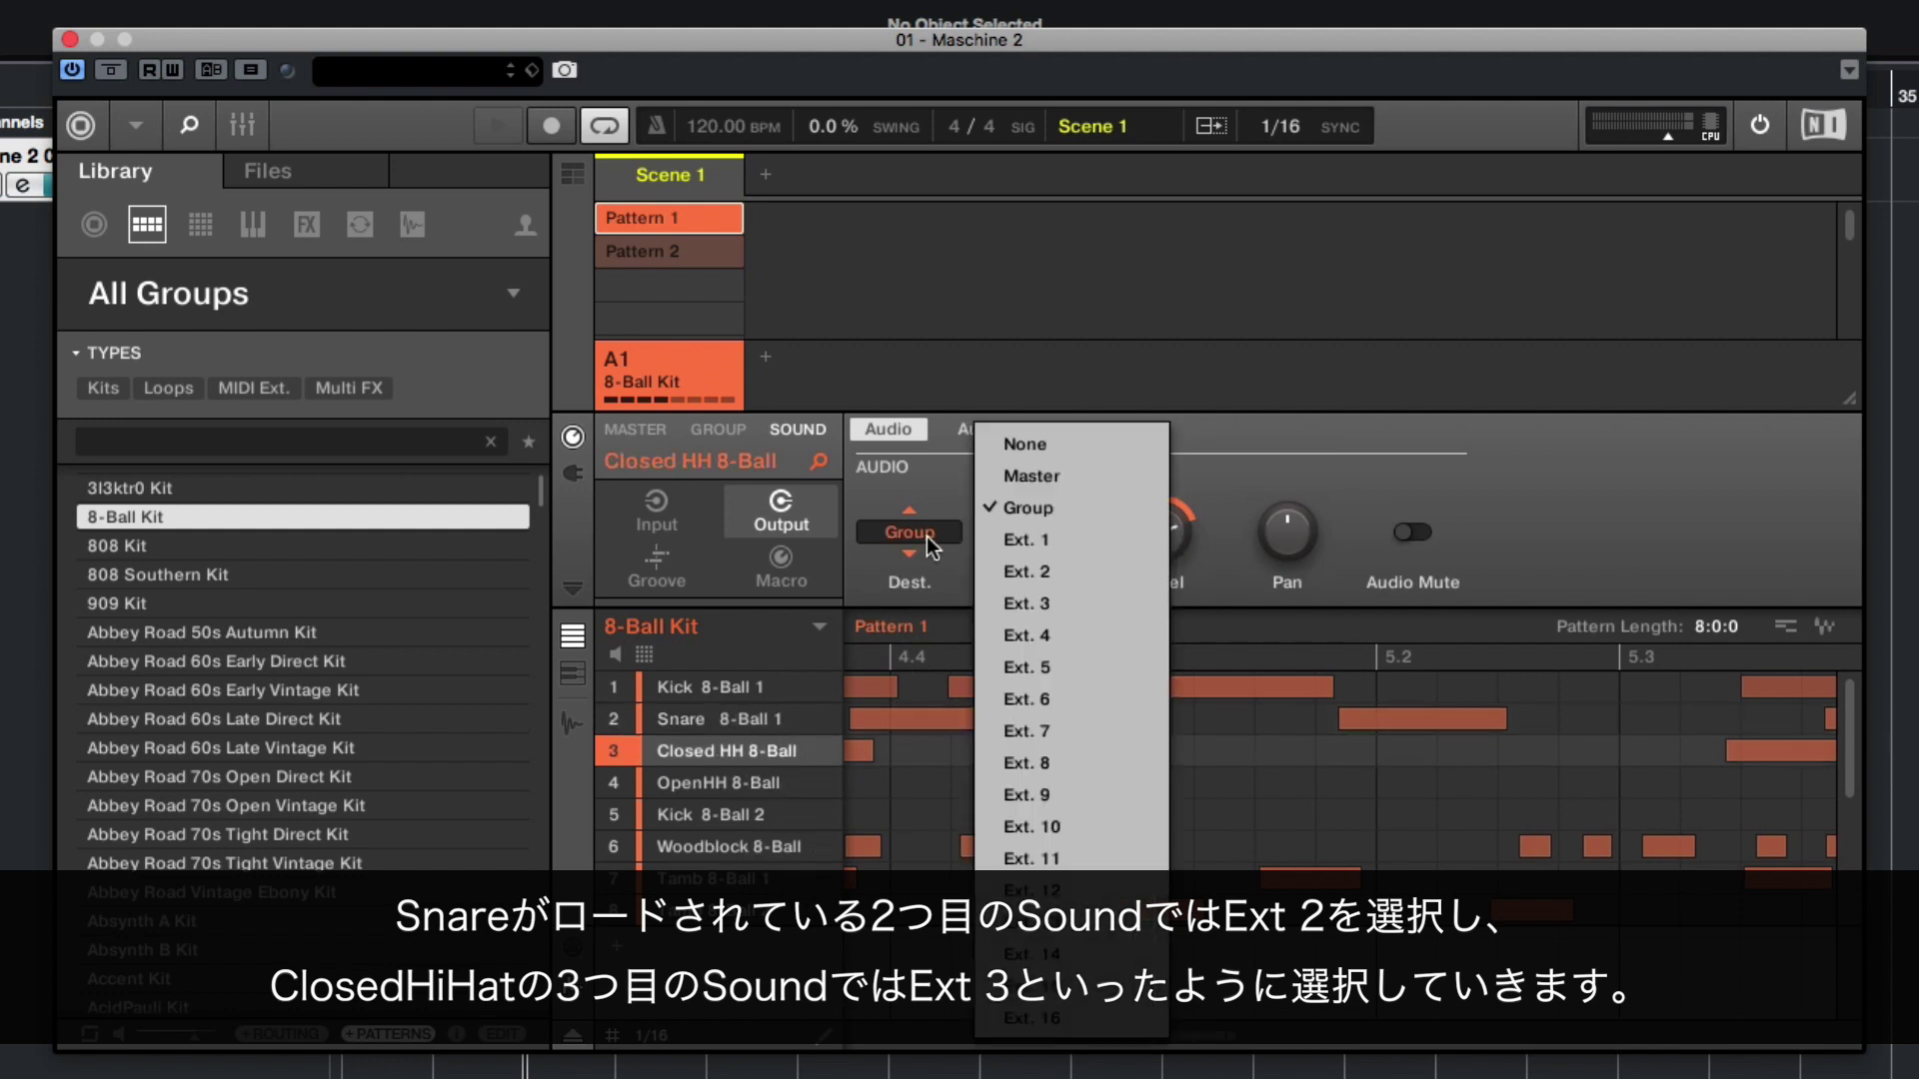
{"action": "left_click", "coordinate": [1062, 602]}
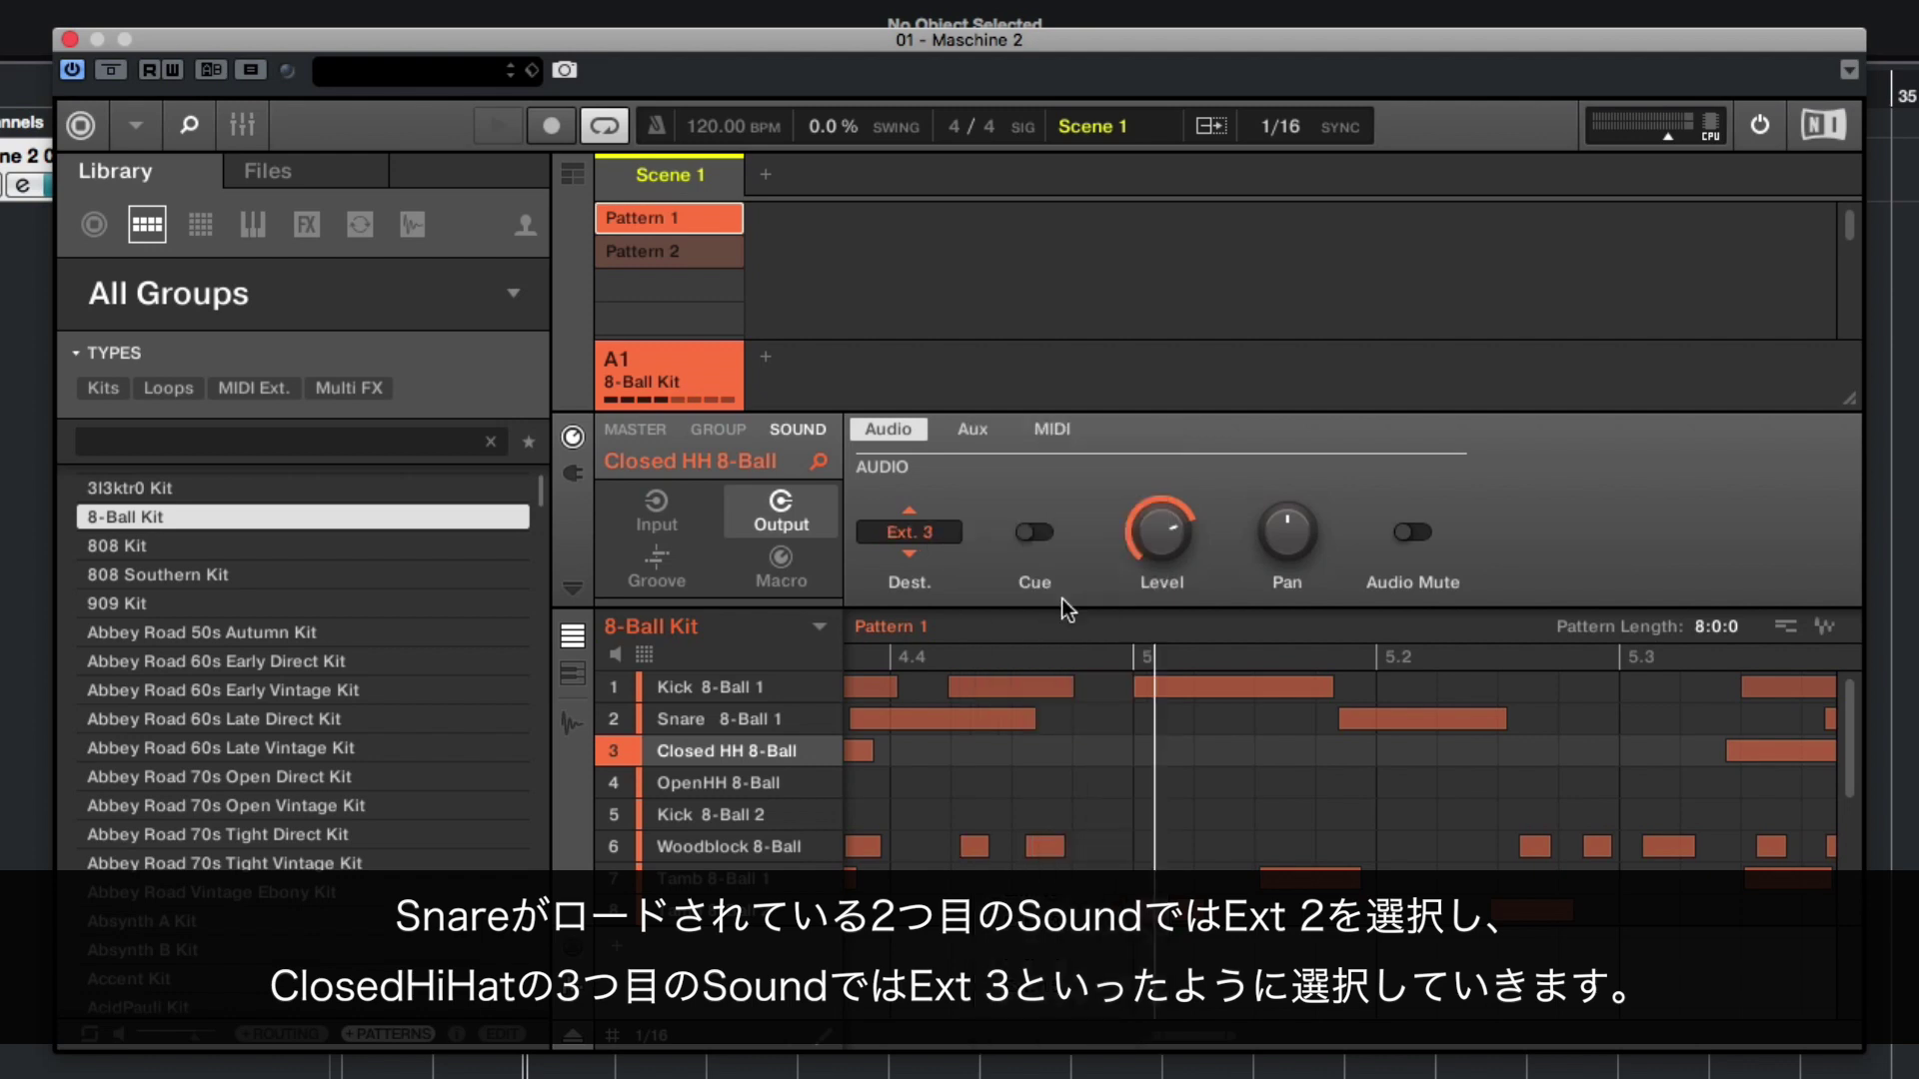
{"action": "left_click", "coordinate": [760, 791]}
{"action": "left_click", "coordinate": [927, 540]}
{"action": "left_click", "coordinate": [1061, 636]}
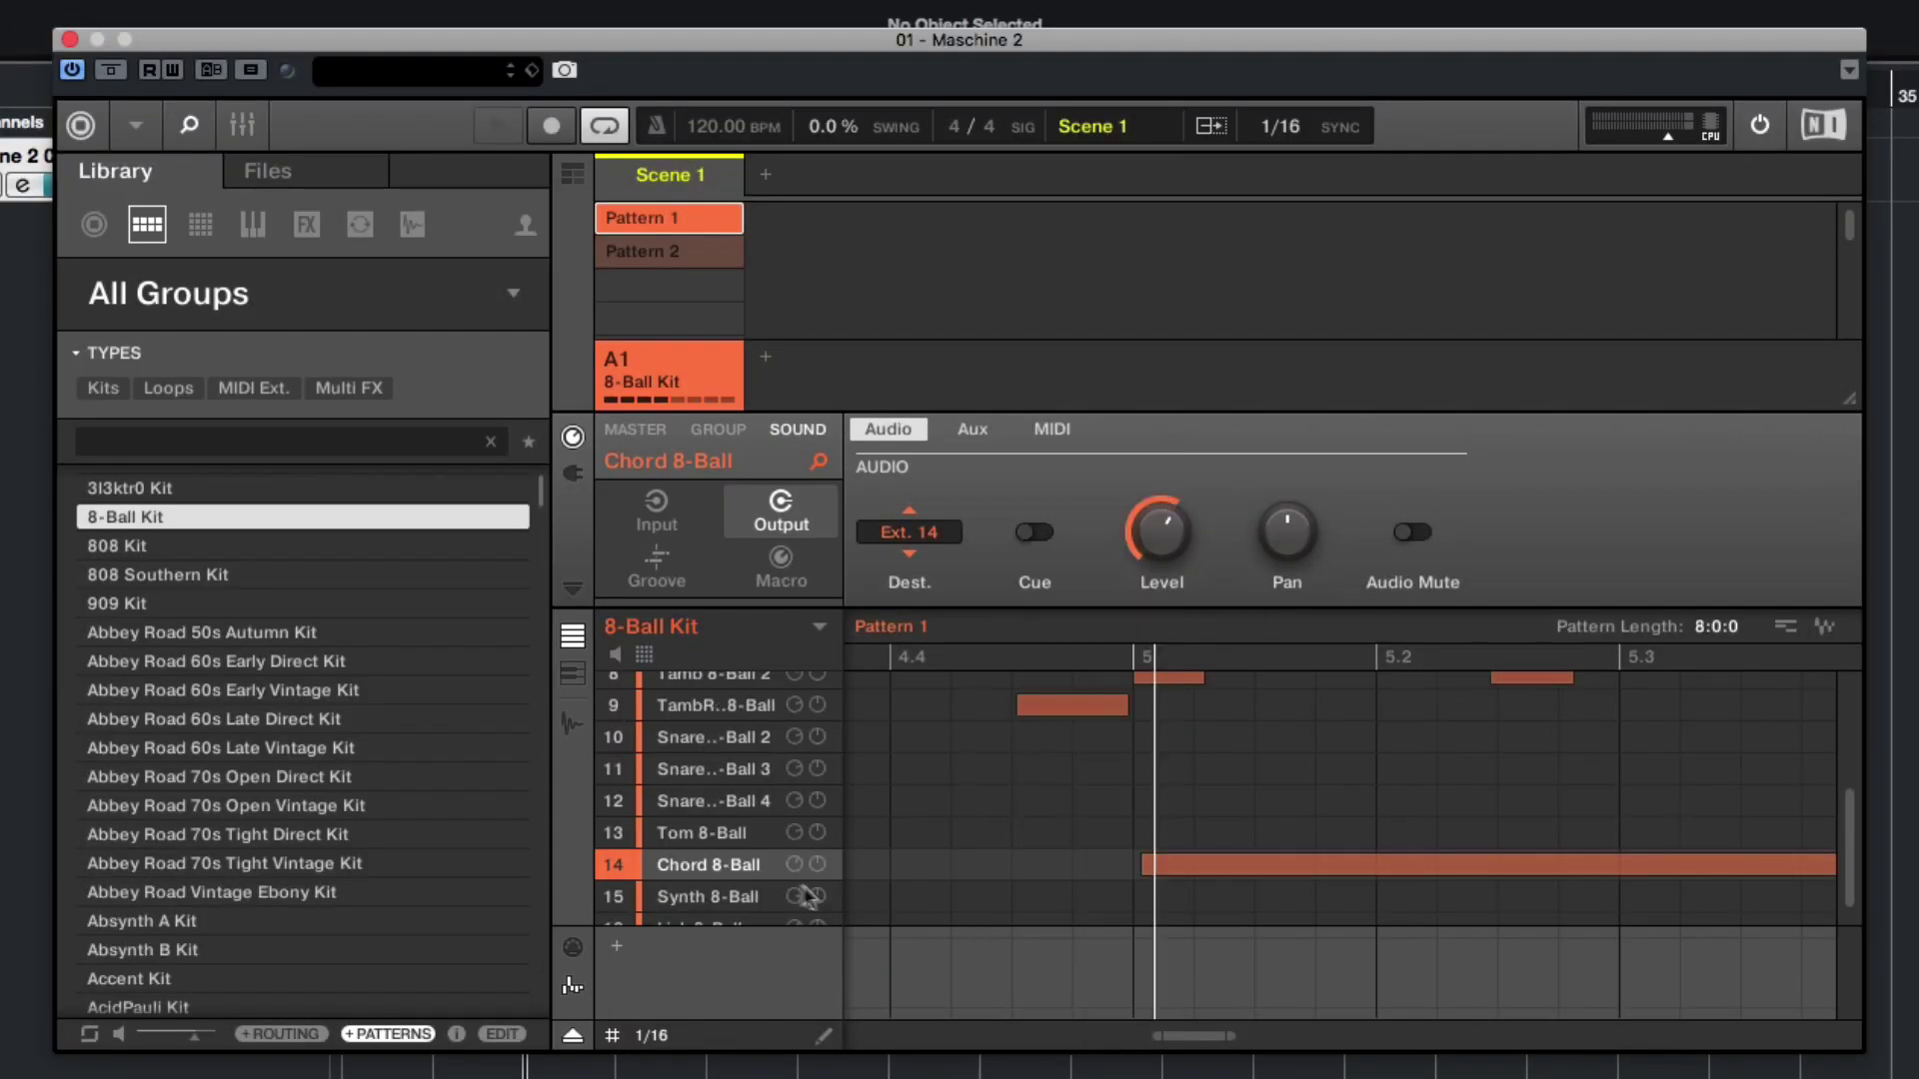
Route Synth 8-Ball to Ext. 15 and Lick 8-Ball to Ext. 16.
{"action": "left_click", "coordinate": [747, 896]}
{"action": "left_click", "coordinate": [920, 533]}
{"action": "left_click", "coordinate": [1040, 985]}
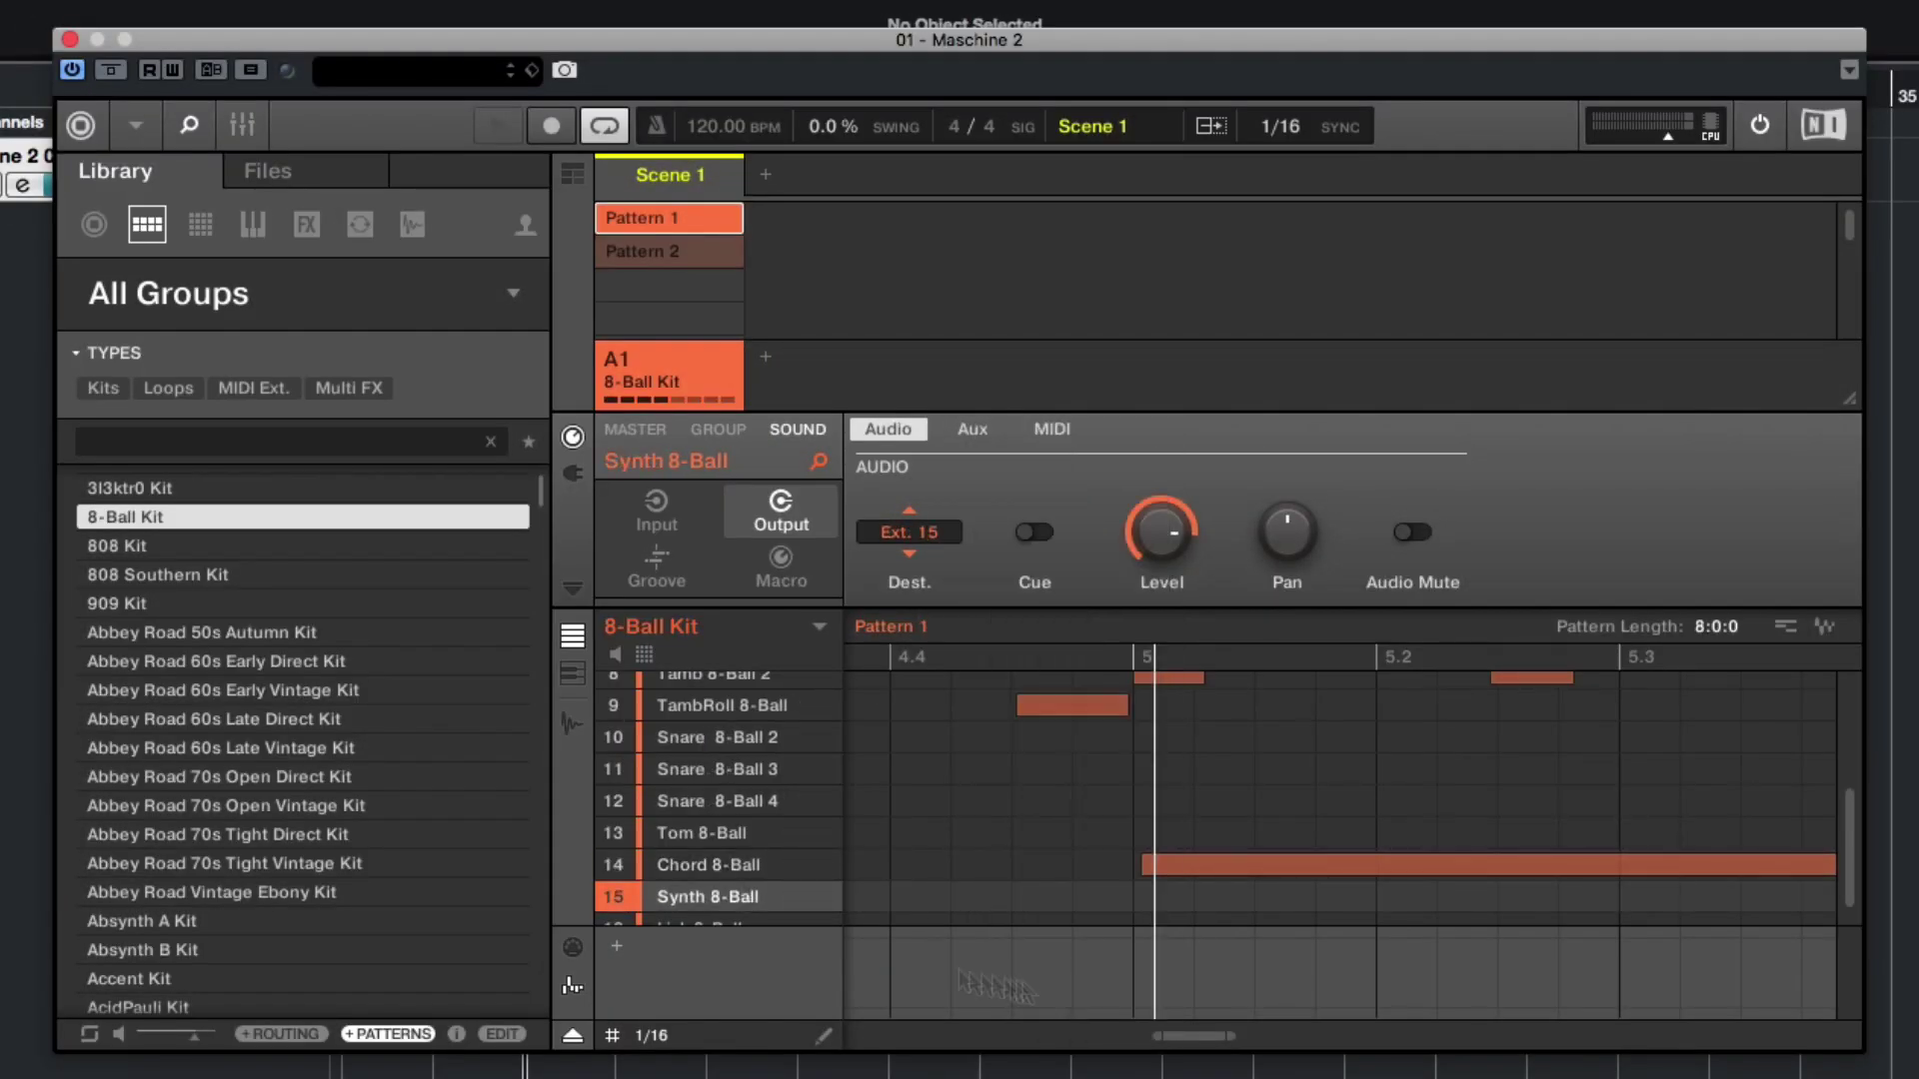
{"action": "left_click", "coordinate": [688, 921]}
{"action": "left_click", "coordinate": [909, 533]}
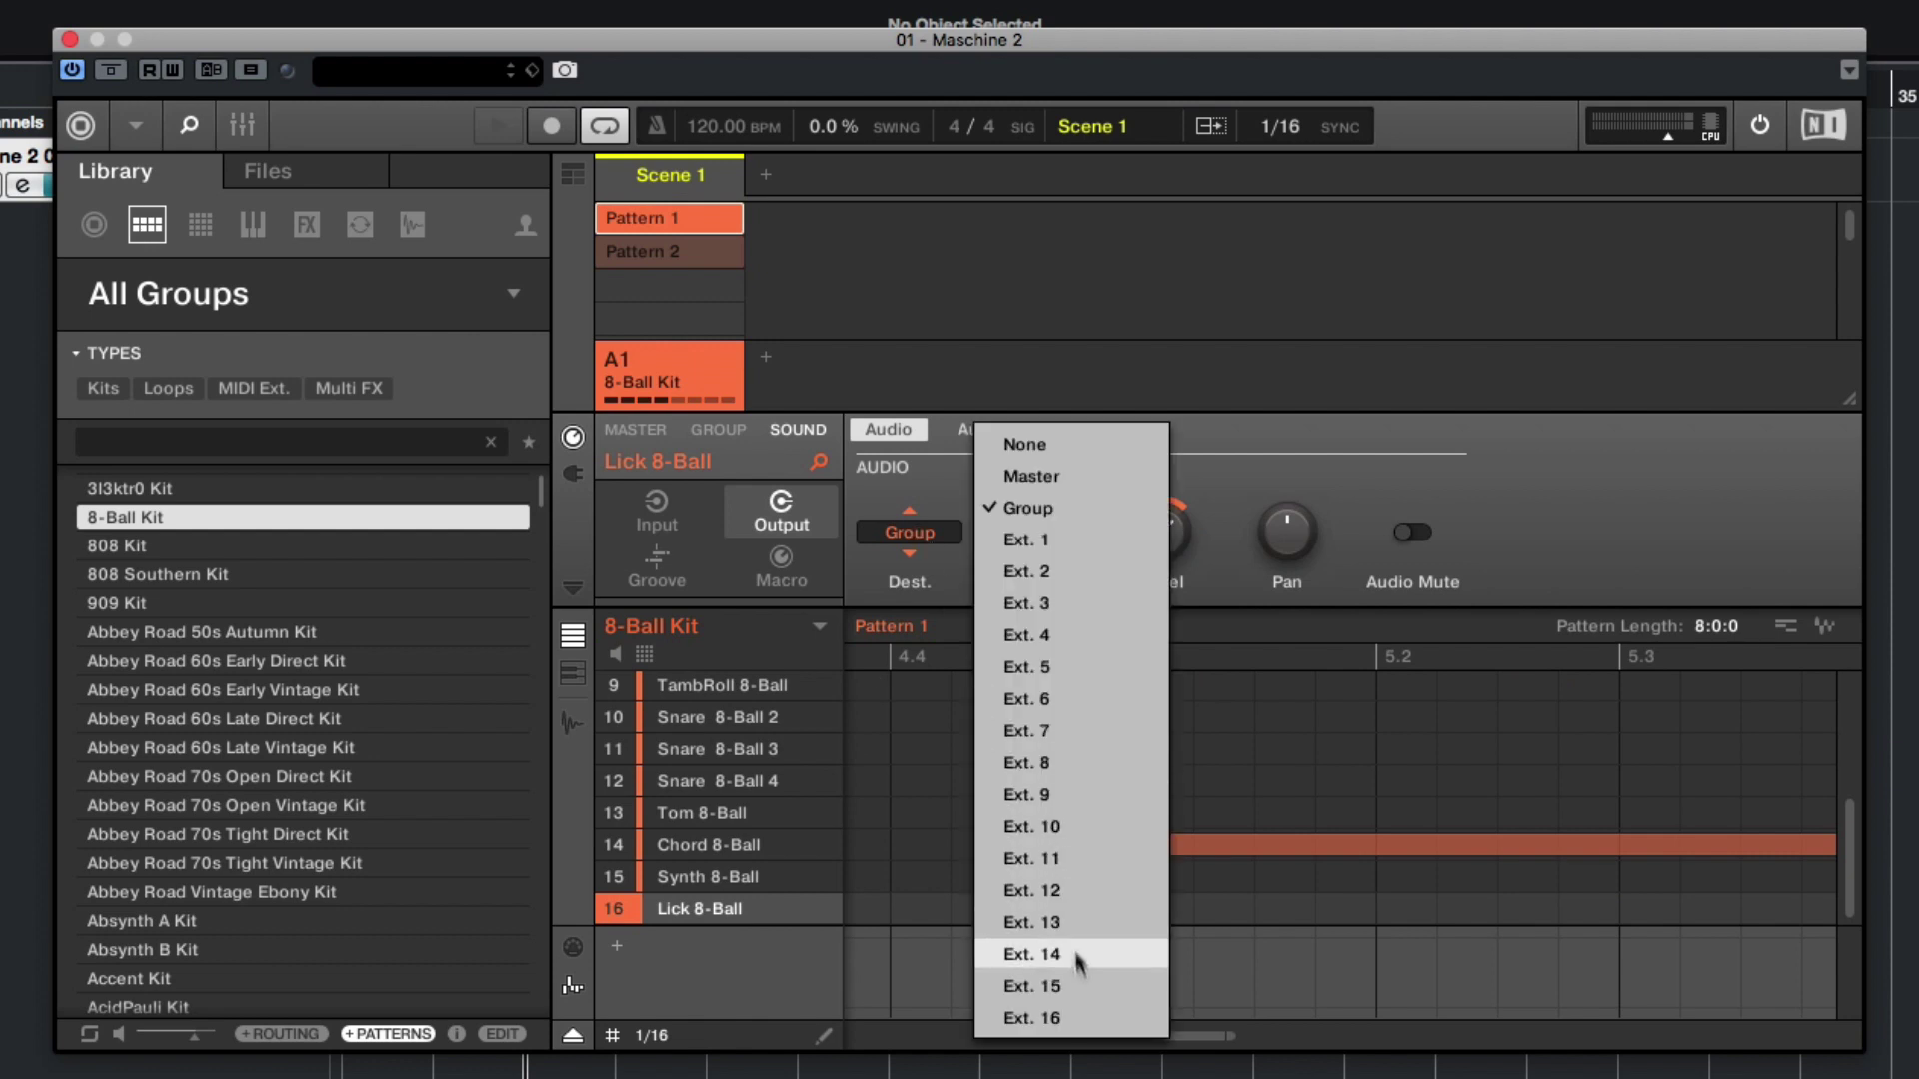
{"action": "left_click", "coordinate": [1089, 1019]}
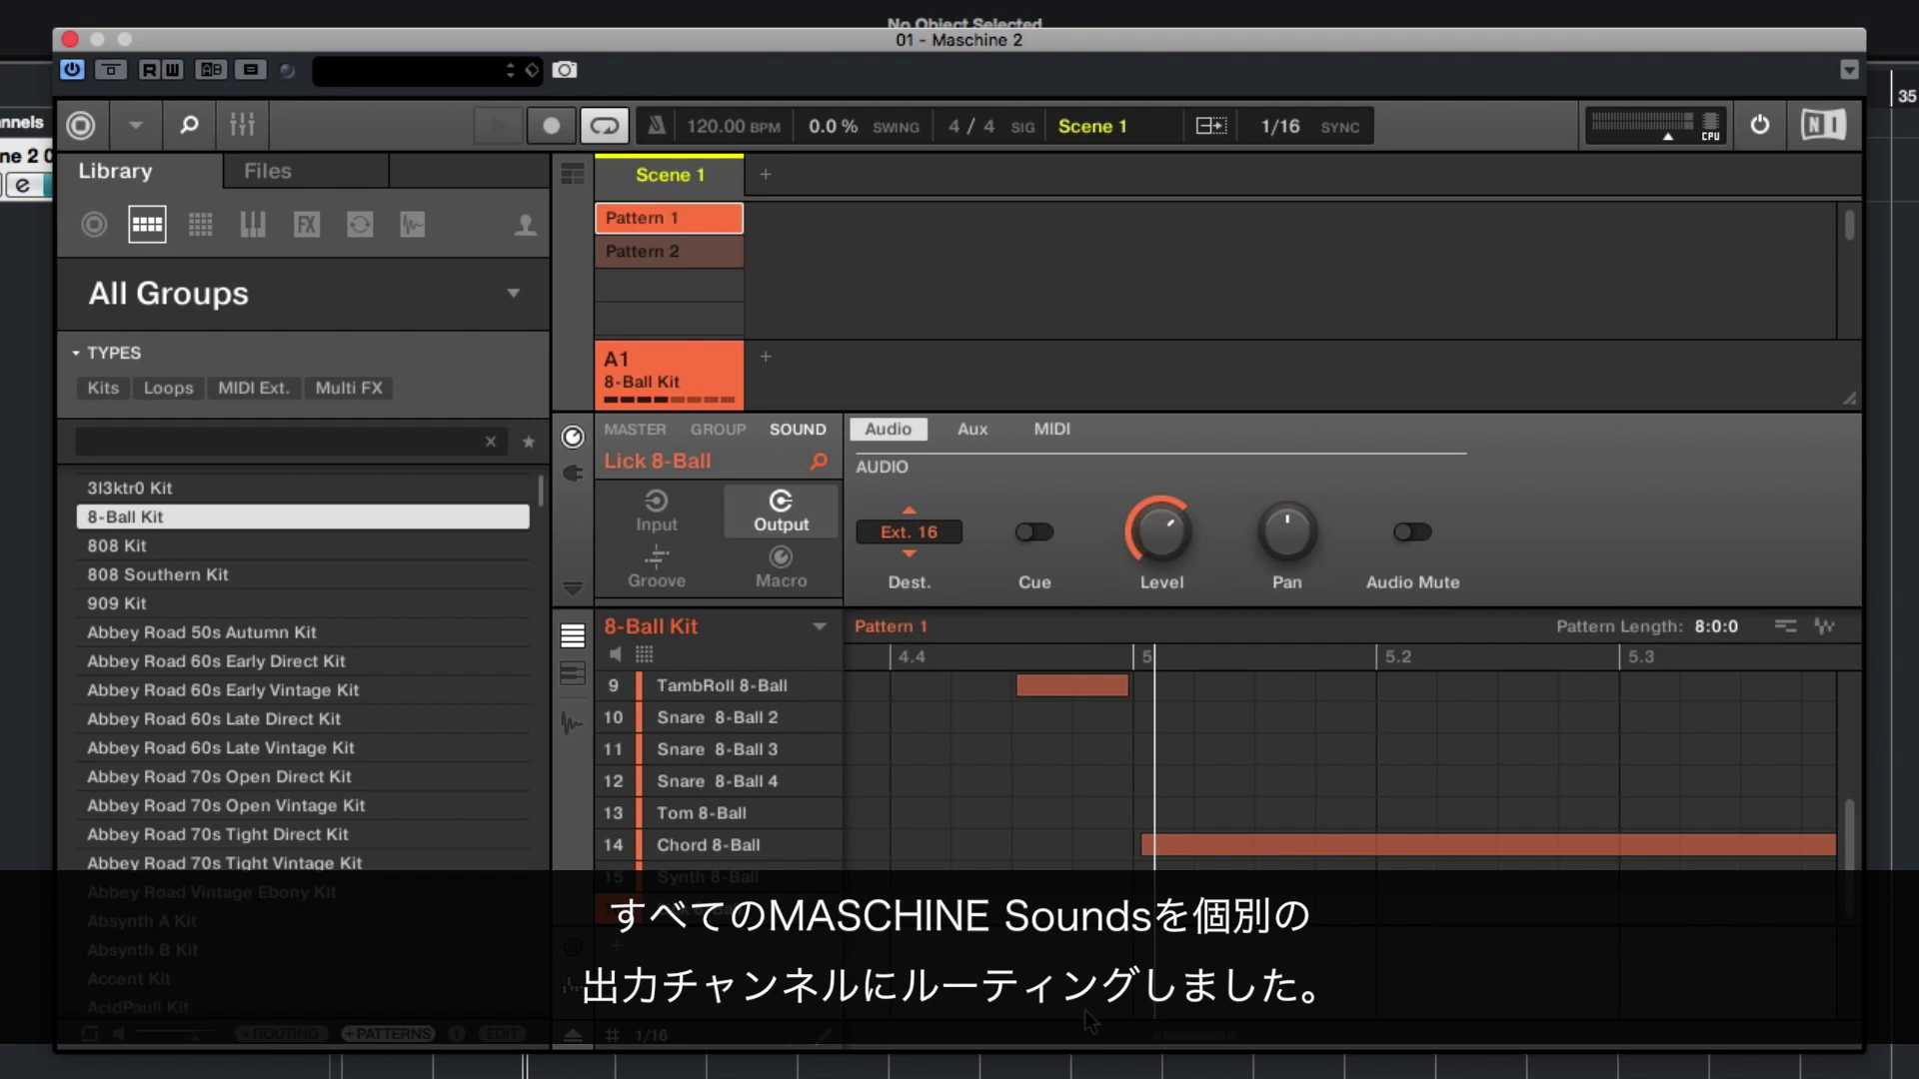
Close Maschine 2 and activate All Outputs on its VST Instruments slot.
{"action": "left_click", "coordinate": [70, 40]}
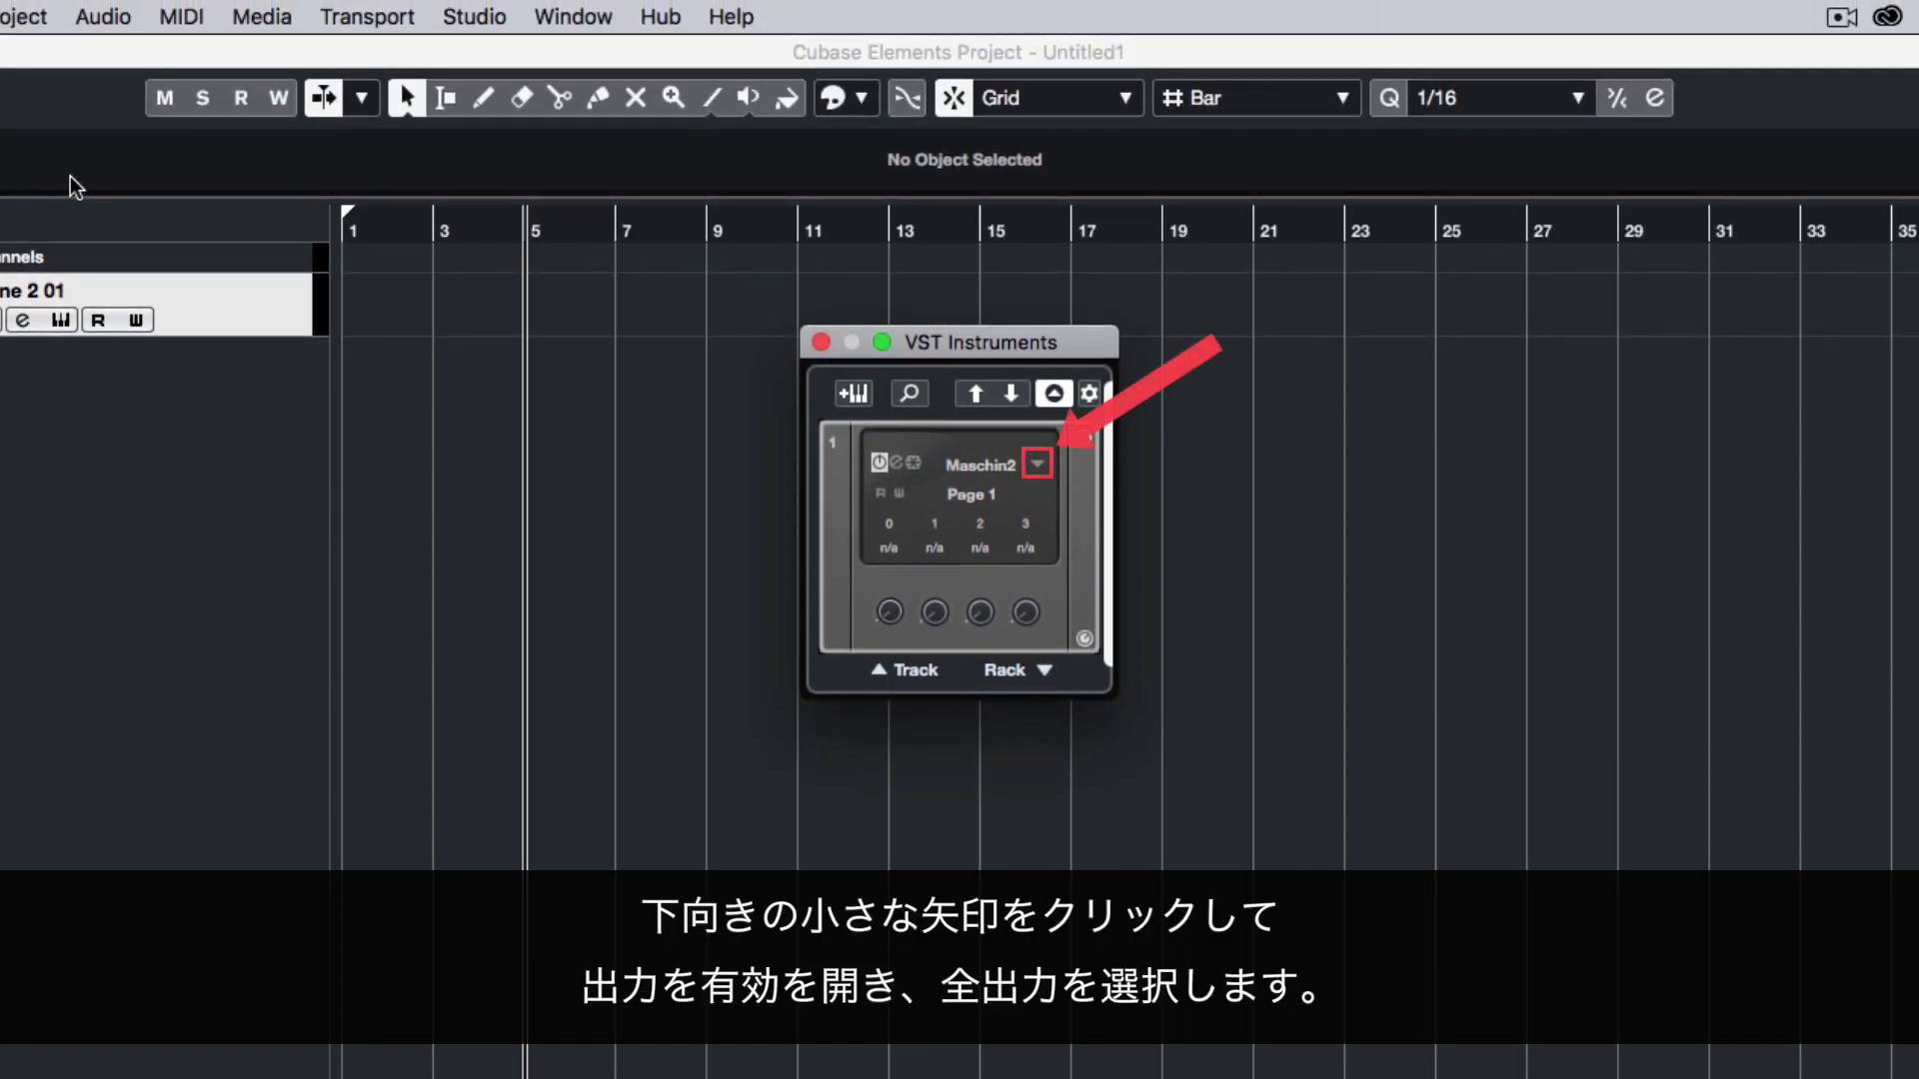
{"action": "left_click", "coordinate": [1040, 470]}
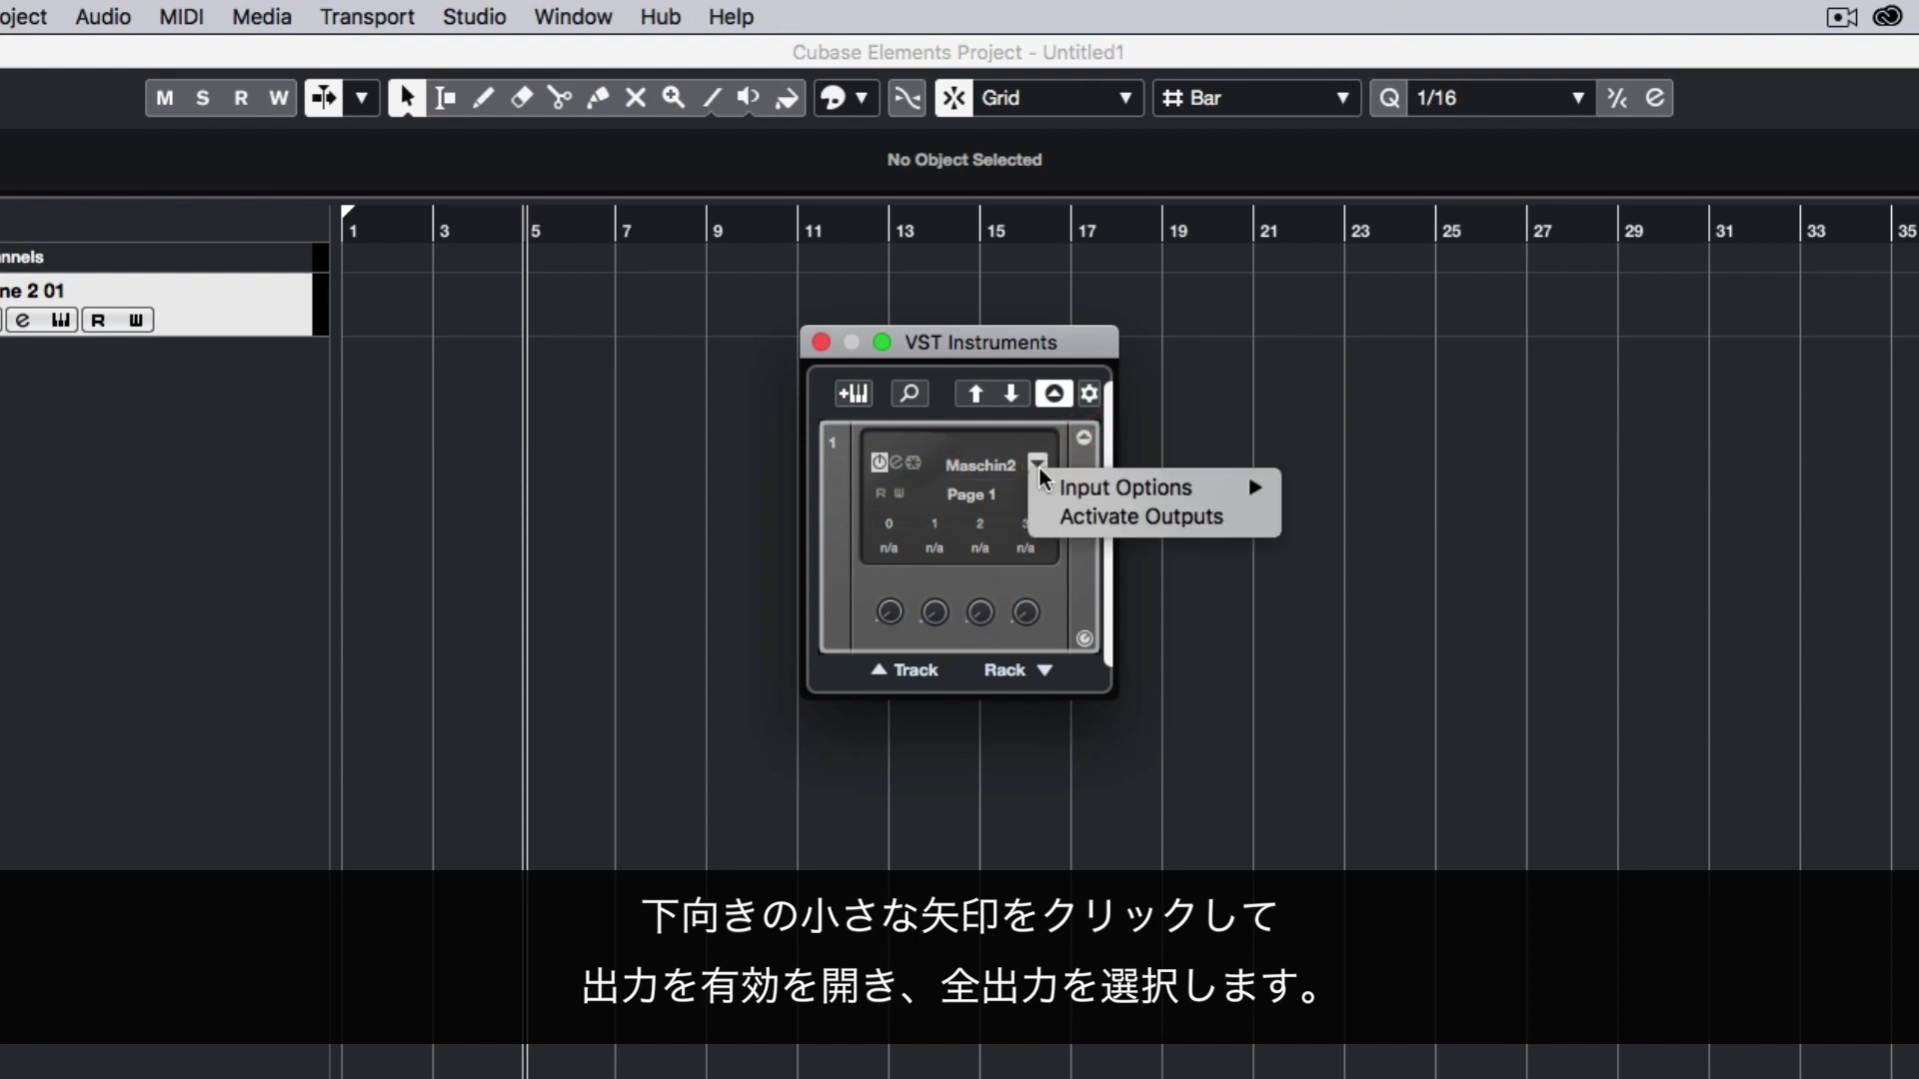
{"action": "left_click", "coordinate": [1155, 519]}
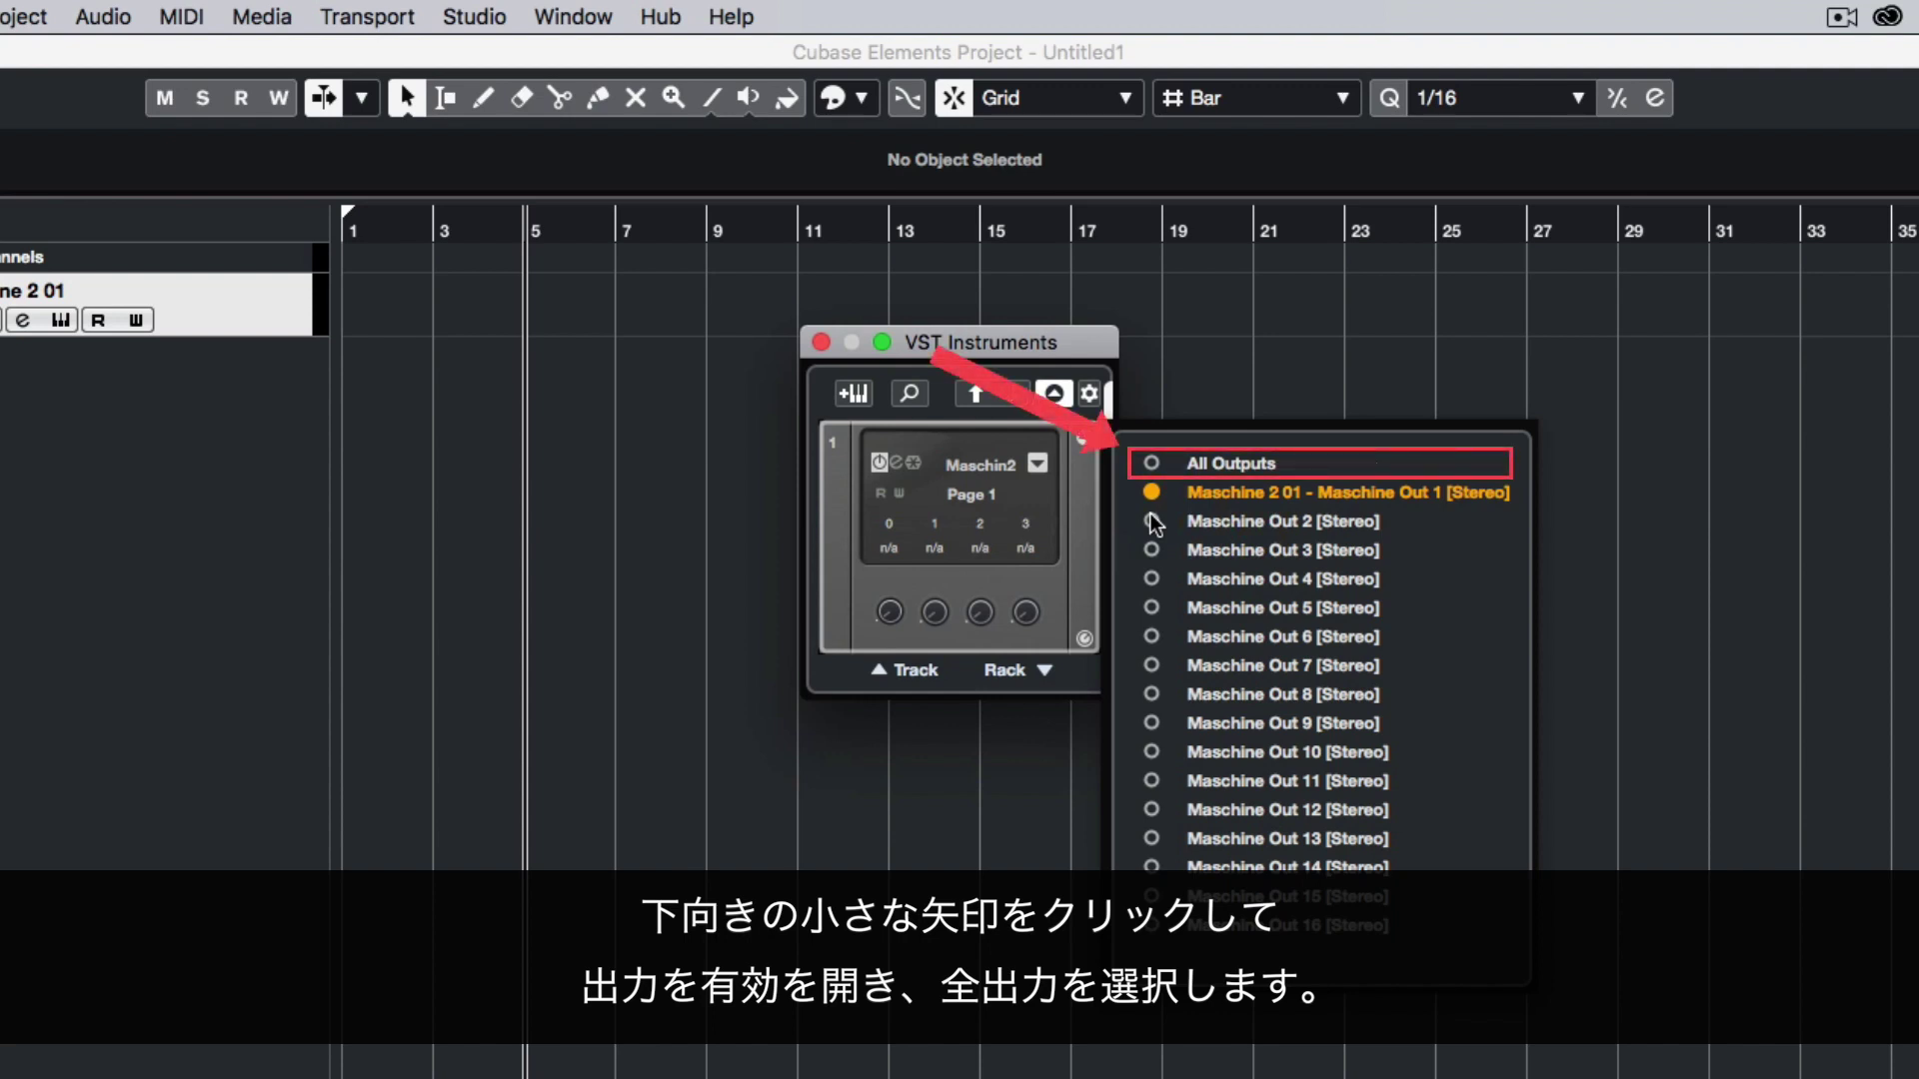
{"action": "left_click", "coordinate": [1154, 464]}
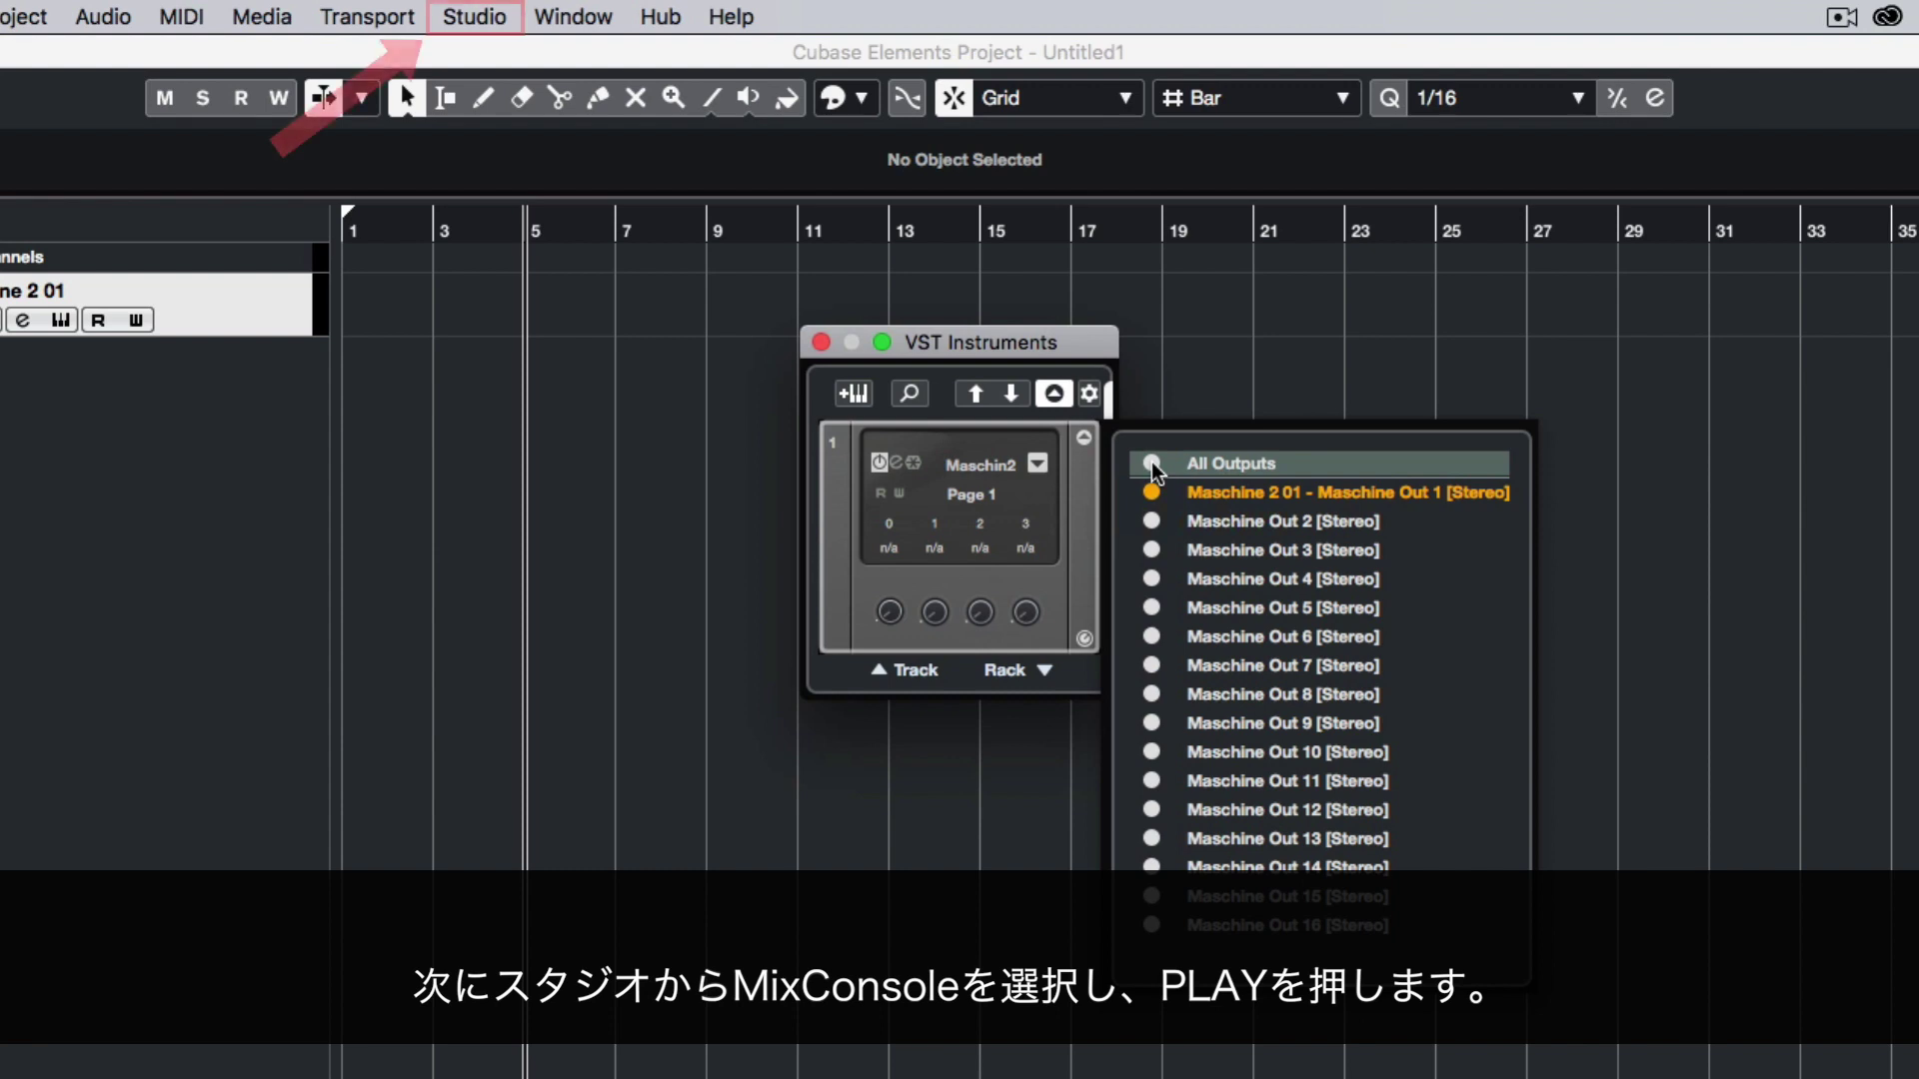
Open the MixConsole, start playback, and solo the Maschine Out 2 channel.
{"action": "left_click", "coordinate": [503, 12]}
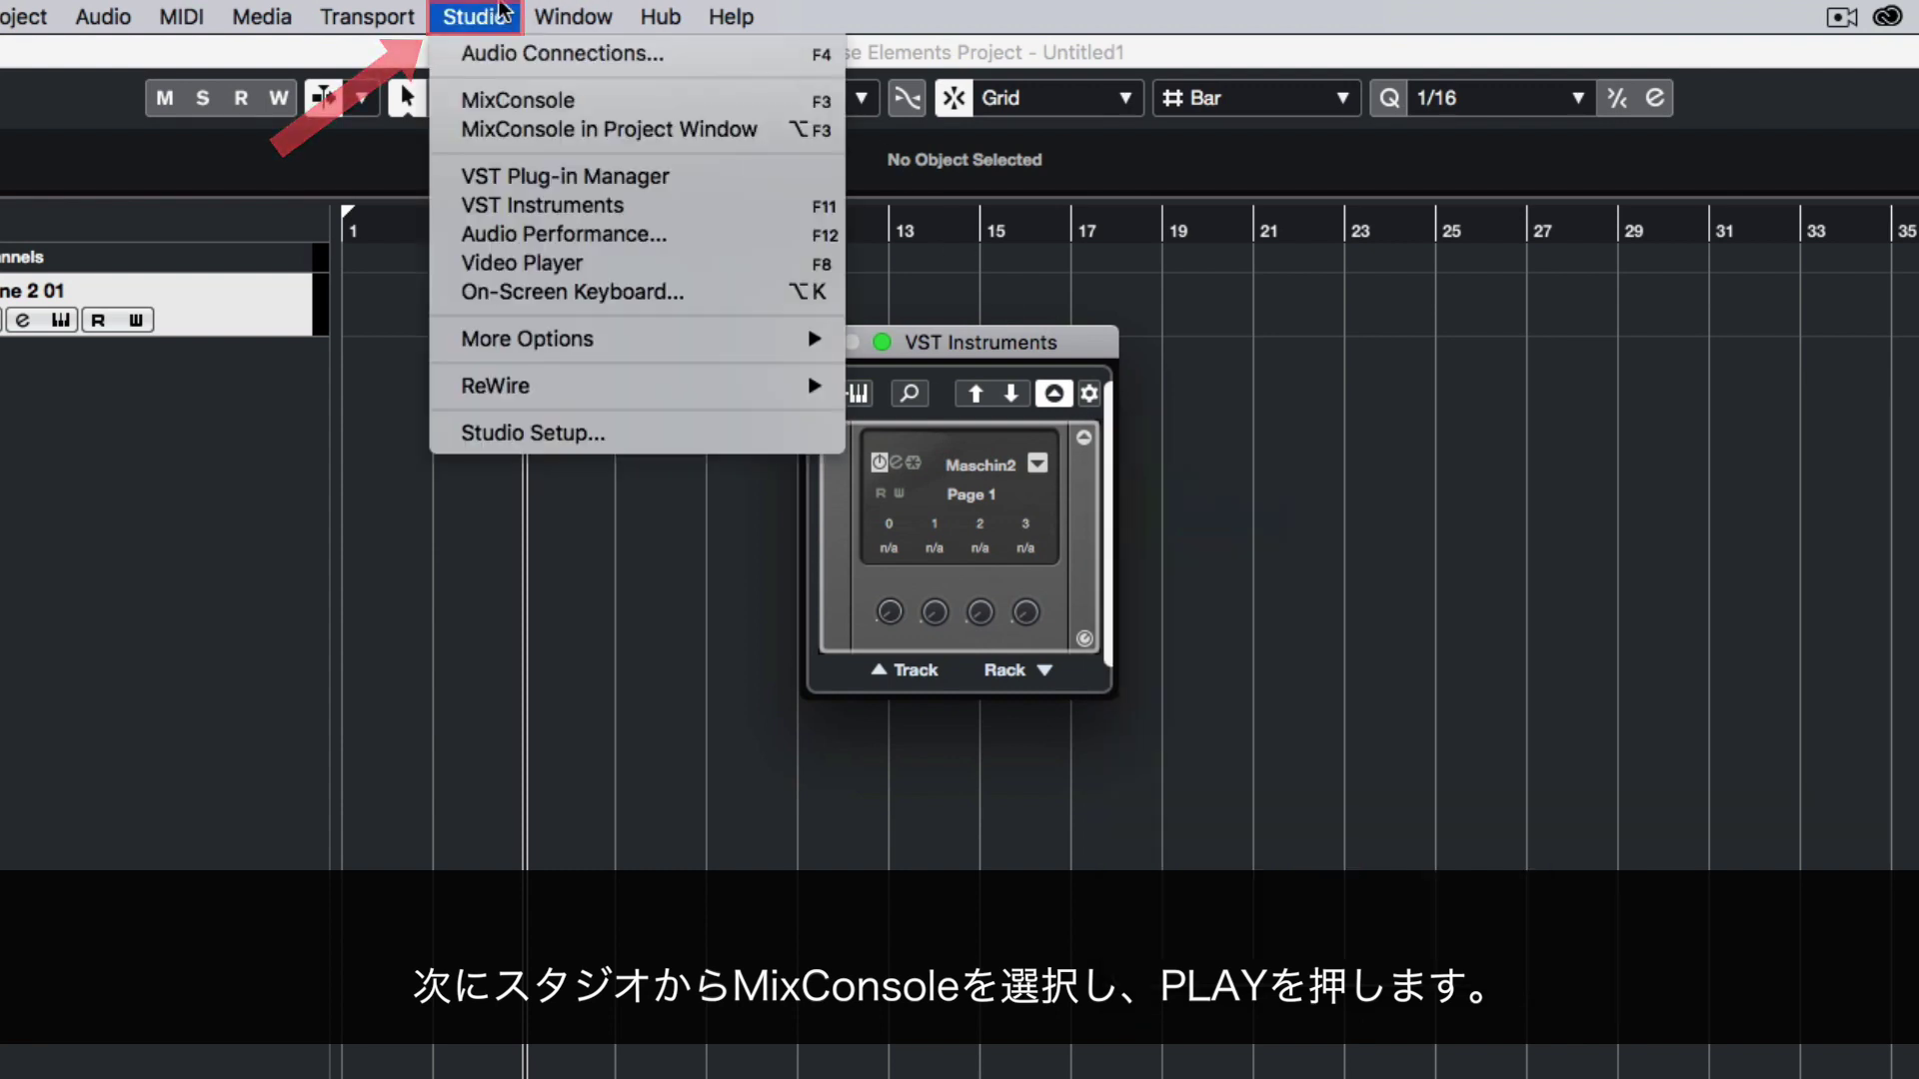
{"action": "left_click", "coordinate": [603, 112]}
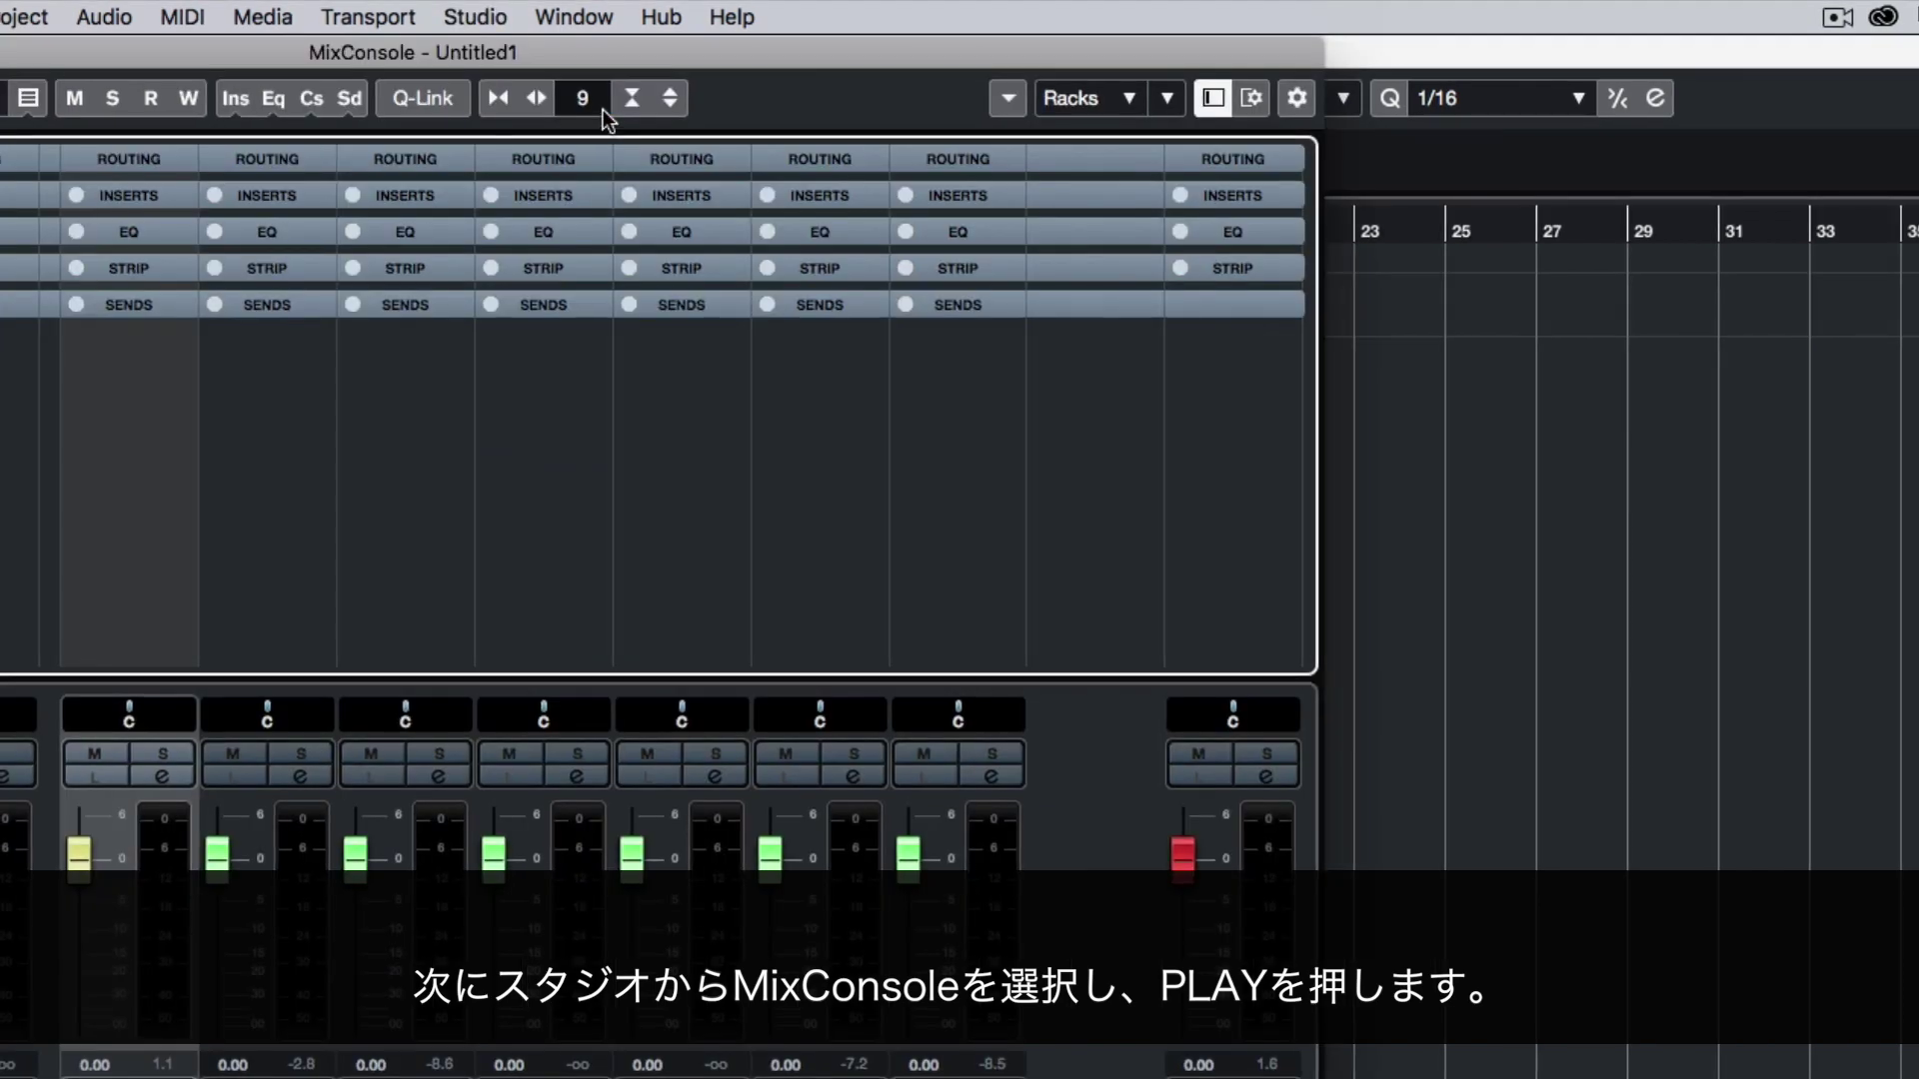
{"action": "key", "text": "space"}
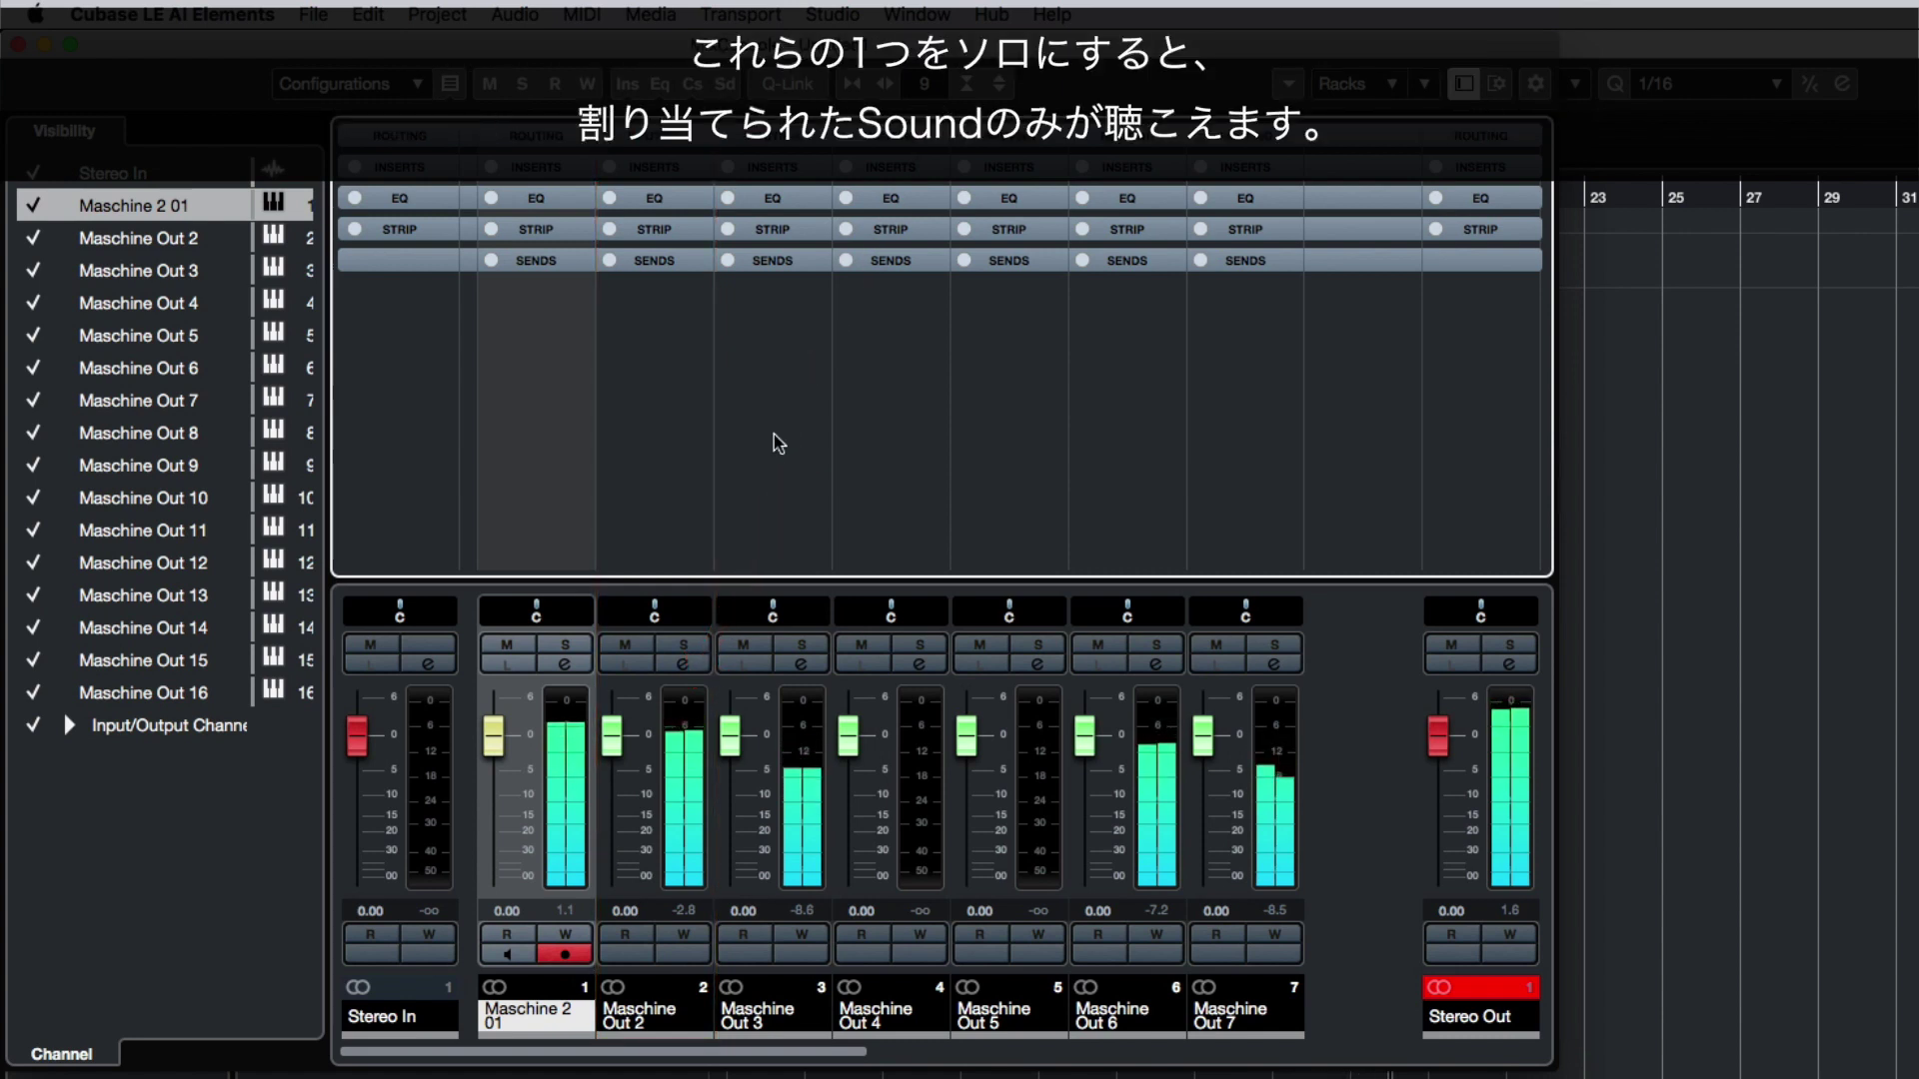
{"action": "left_click", "coordinate": [692, 648]}
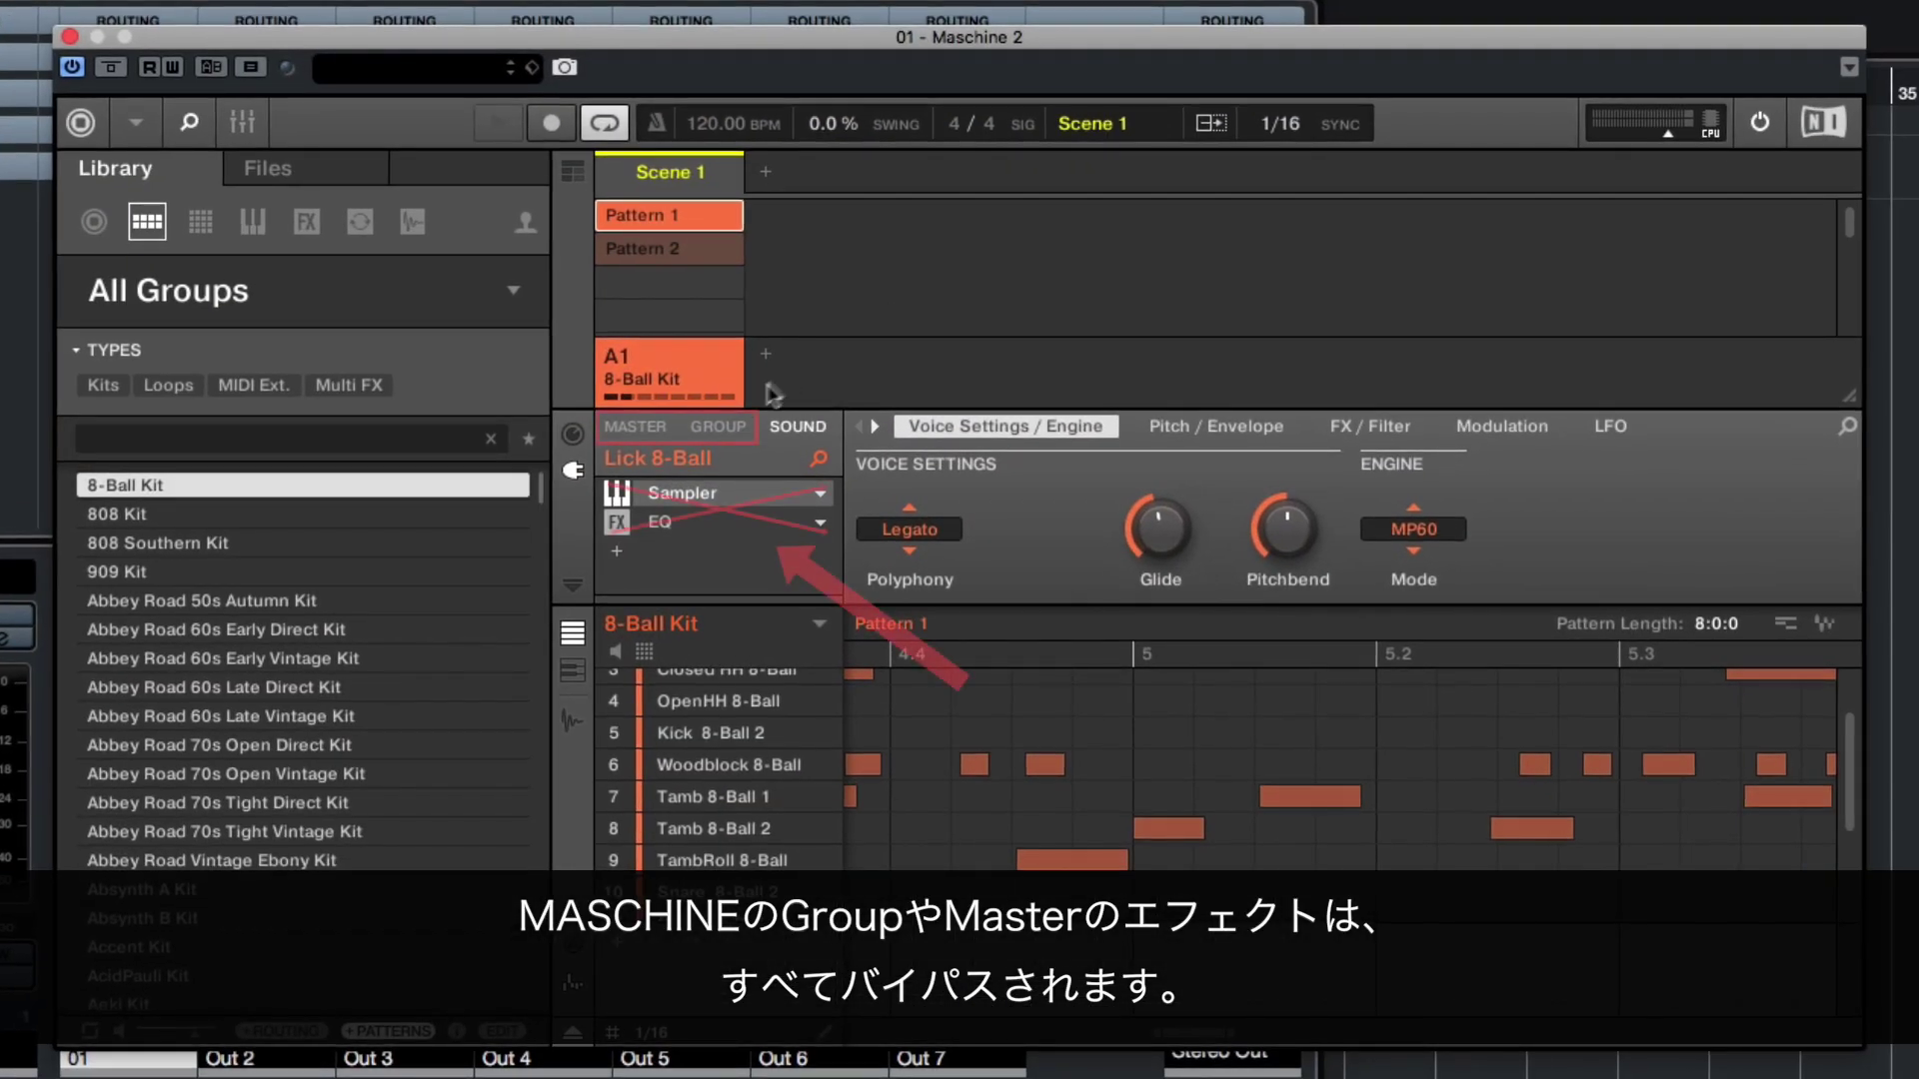
View the 8-Ball Kit group effects, then the master Limiter and Maximizer effects.
{"action": "left_click", "coordinate": [806, 375]}
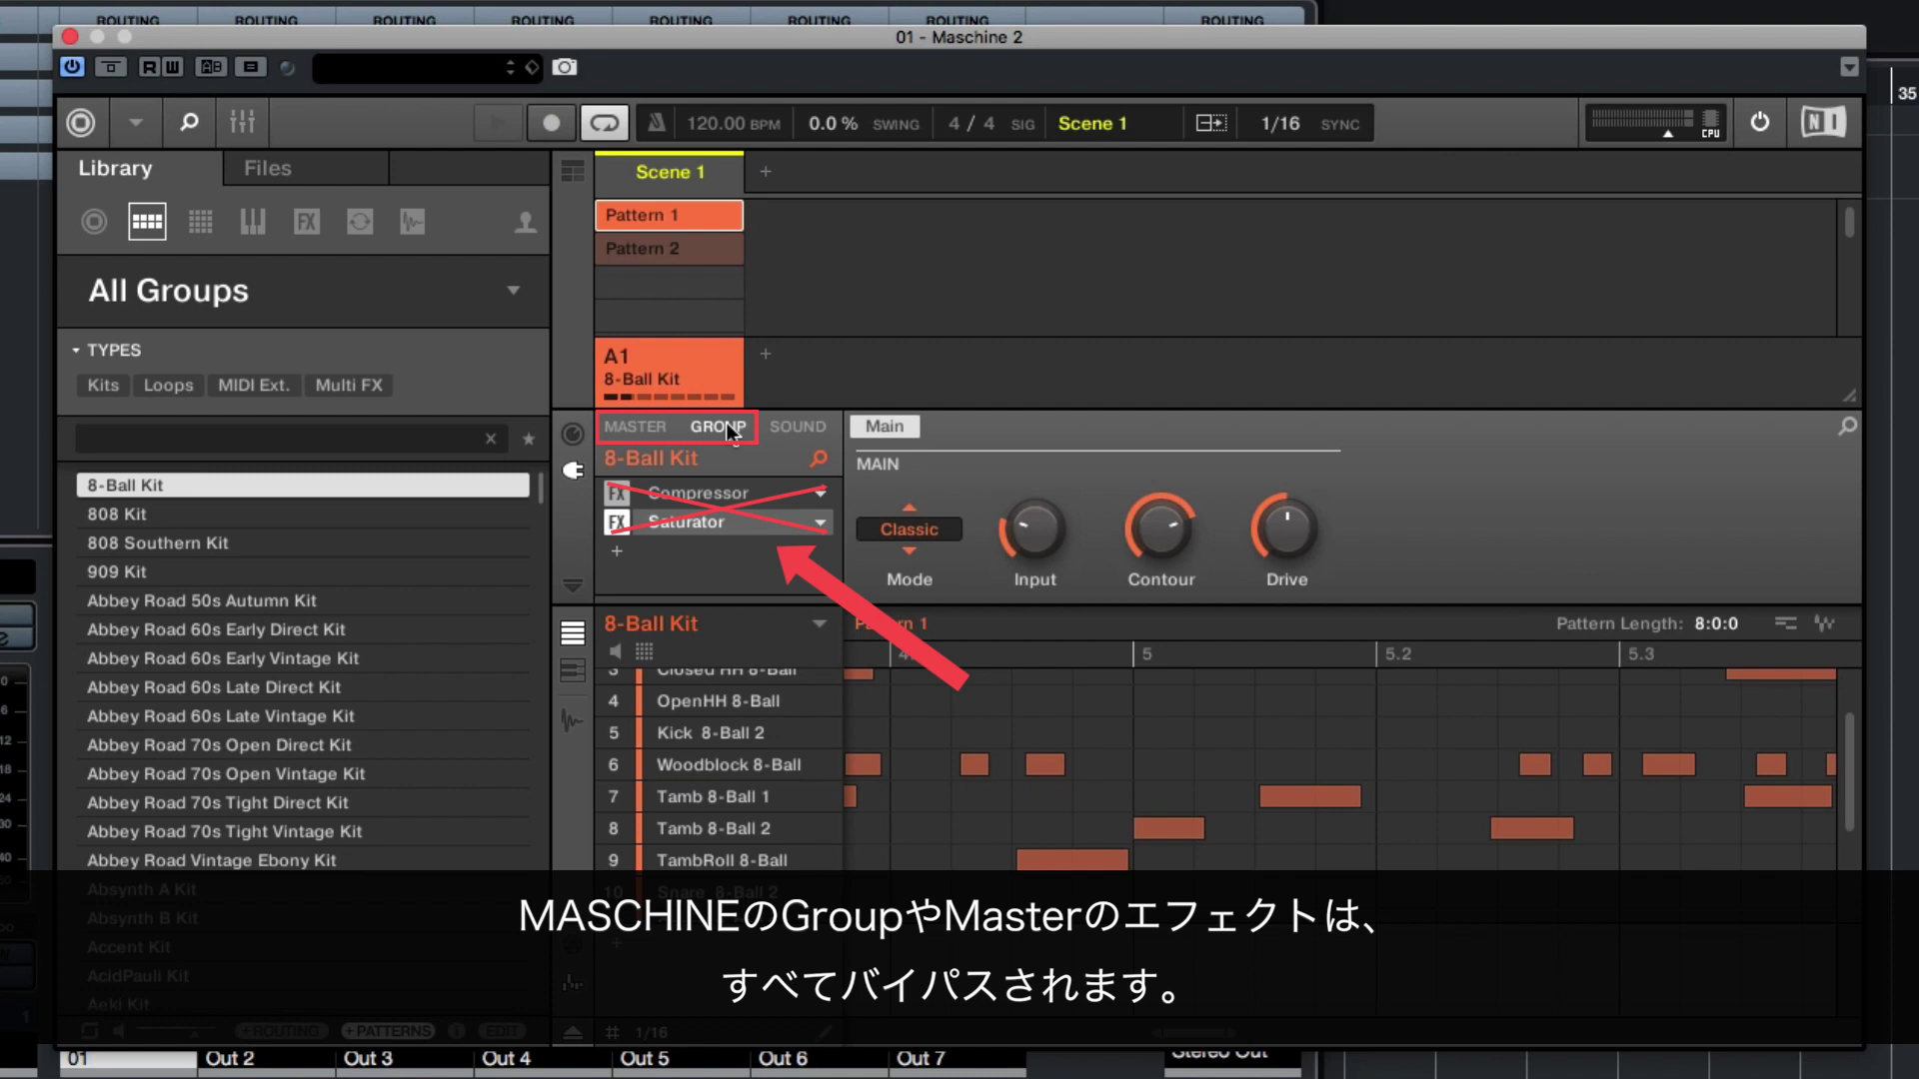
{"action": "left_click", "coordinate": [651, 431]}
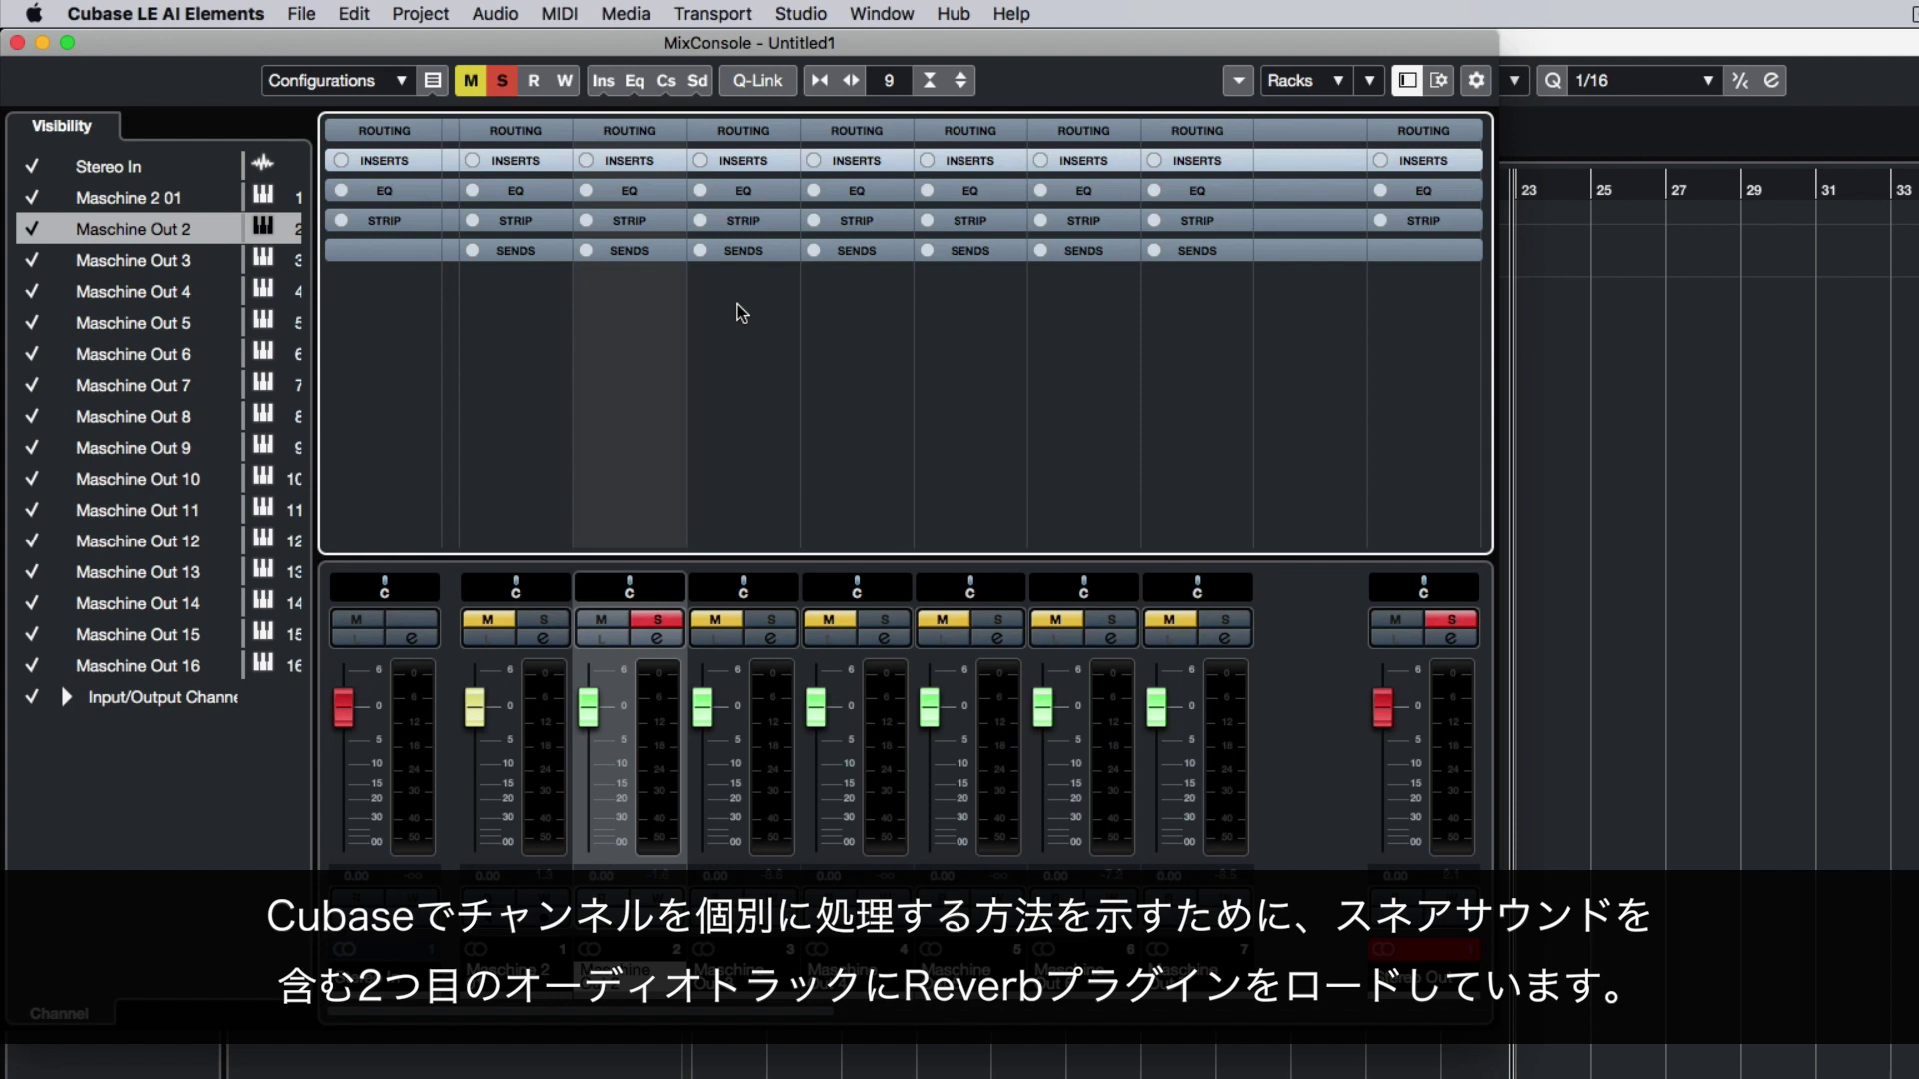
Load Reverb > RoomWorks into Maschine Out 2's first insert slot.
{"action": "left_click", "coordinate": [634, 161]}
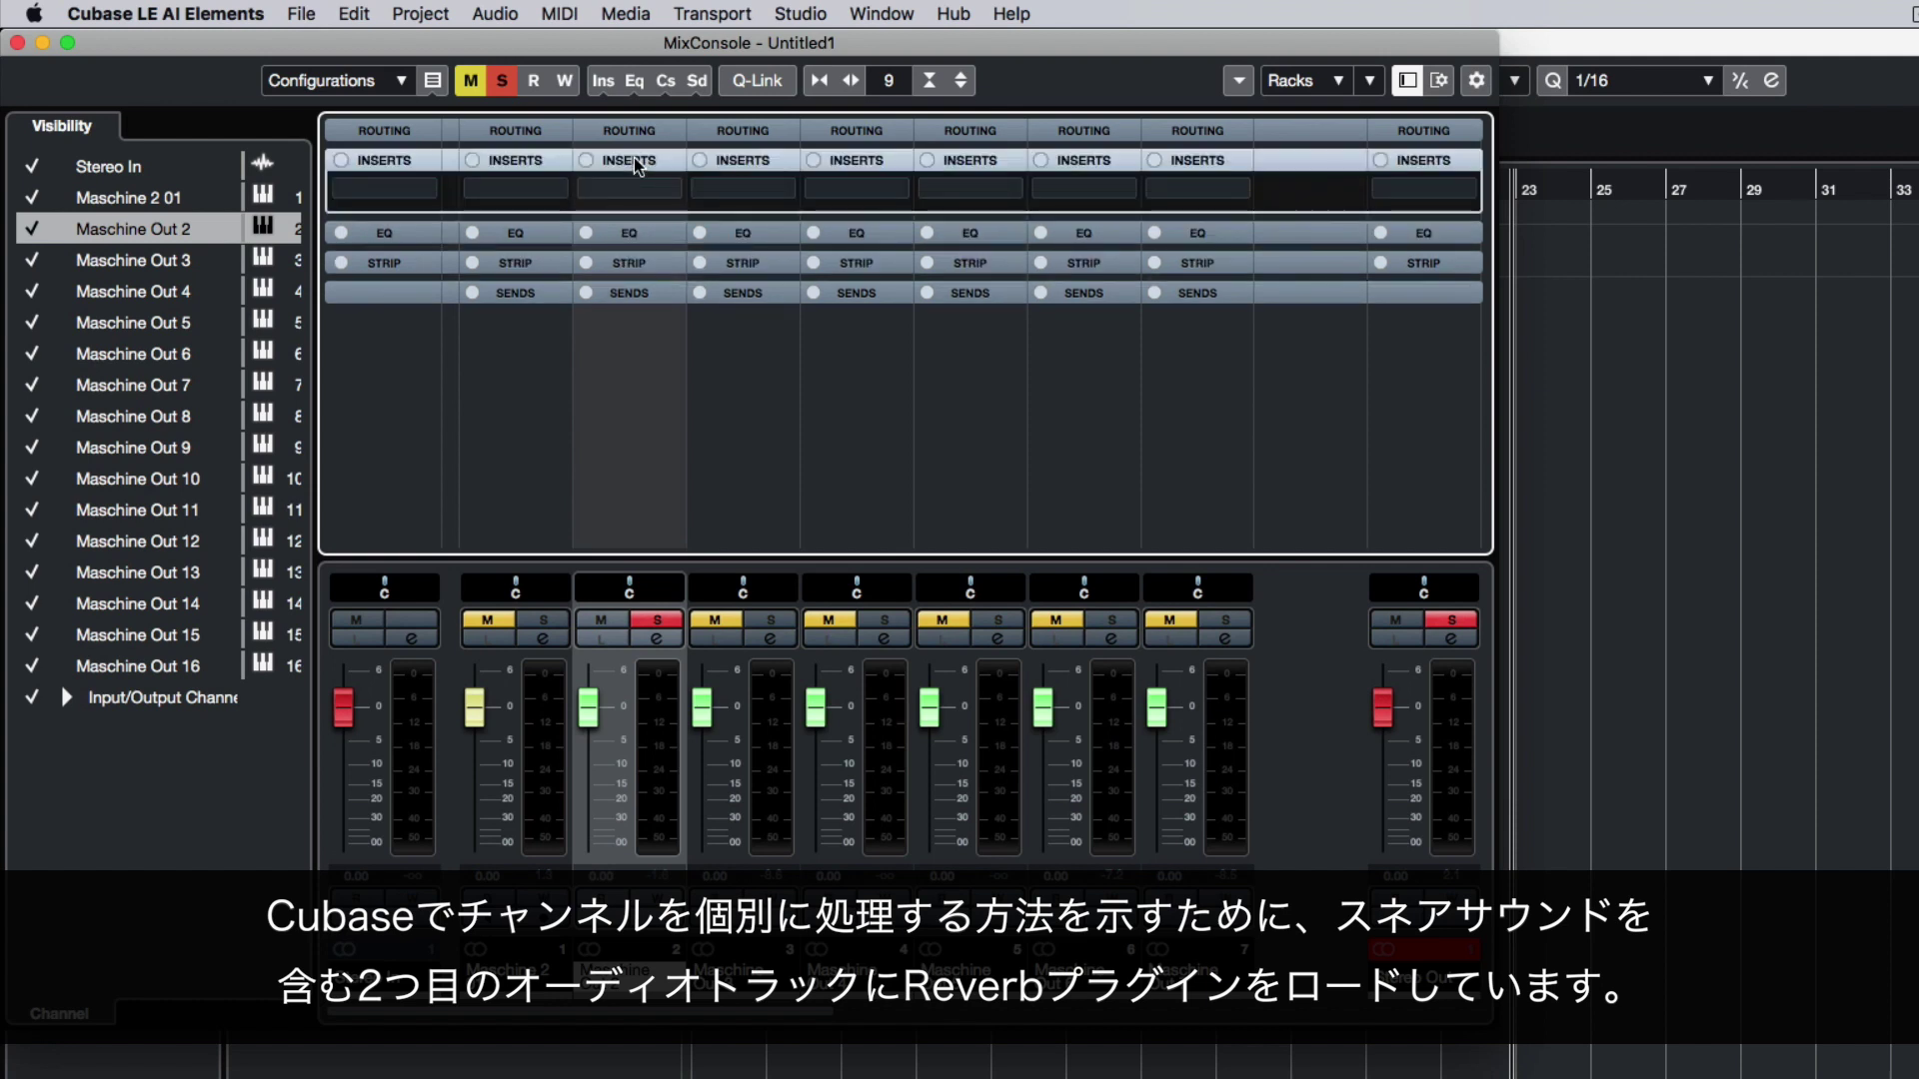
{"action": "left_click", "coordinate": [629, 190]}
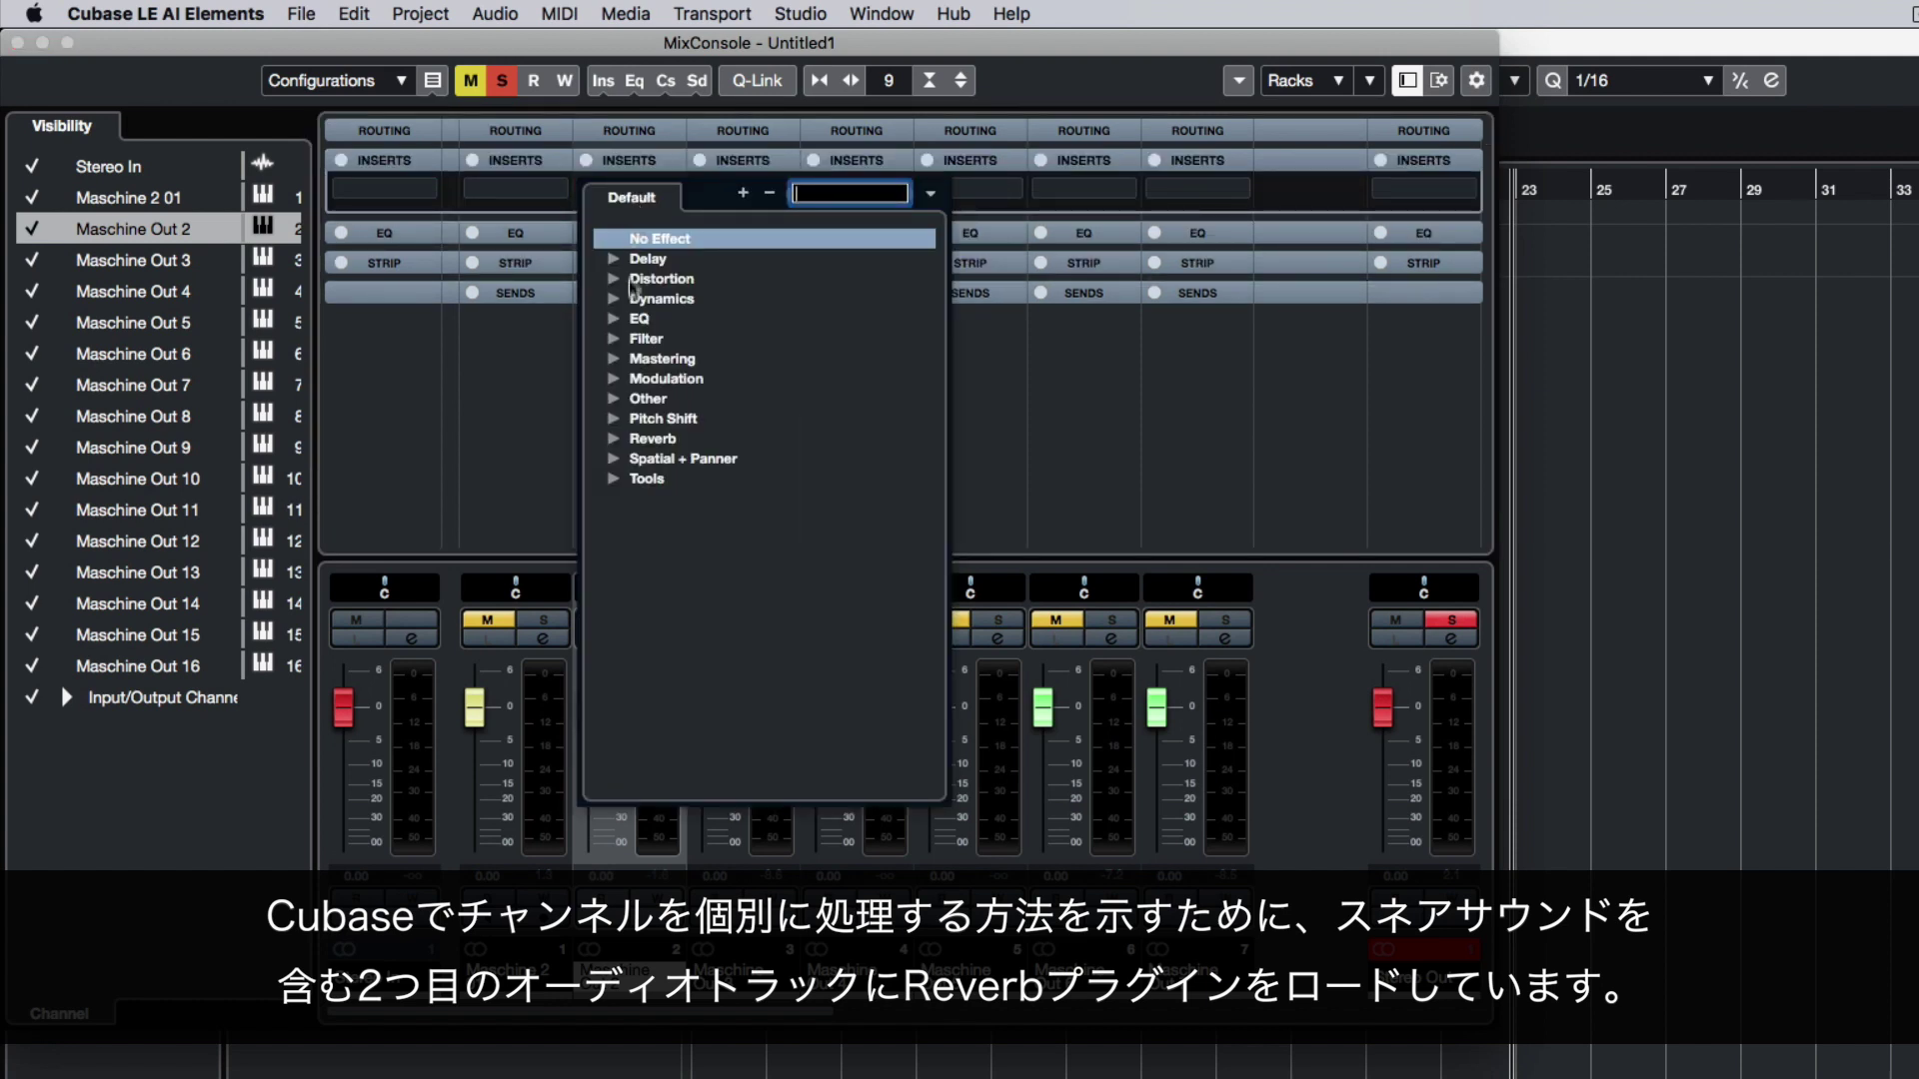
{"action": "left_click", "coordinate": [621, 439]}
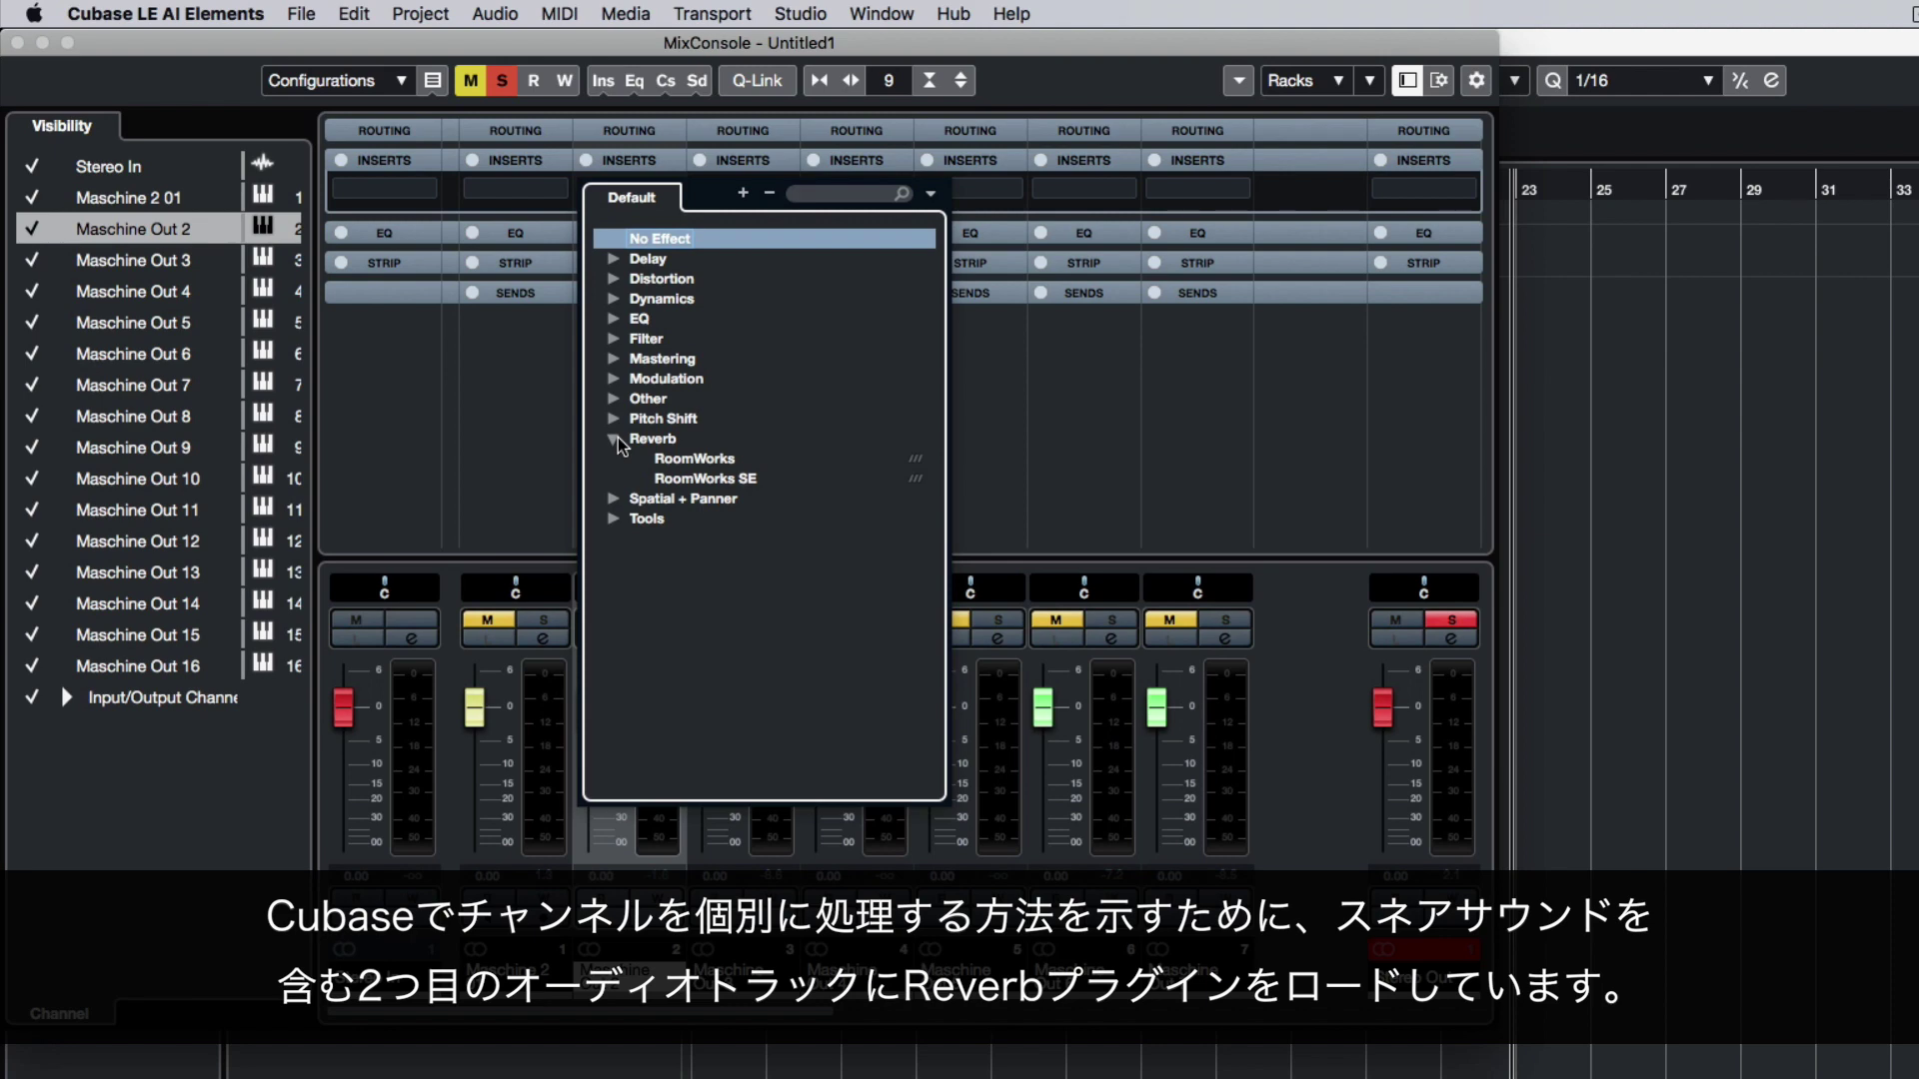
{"action": "left_click", "coordinate": [690, 460]}
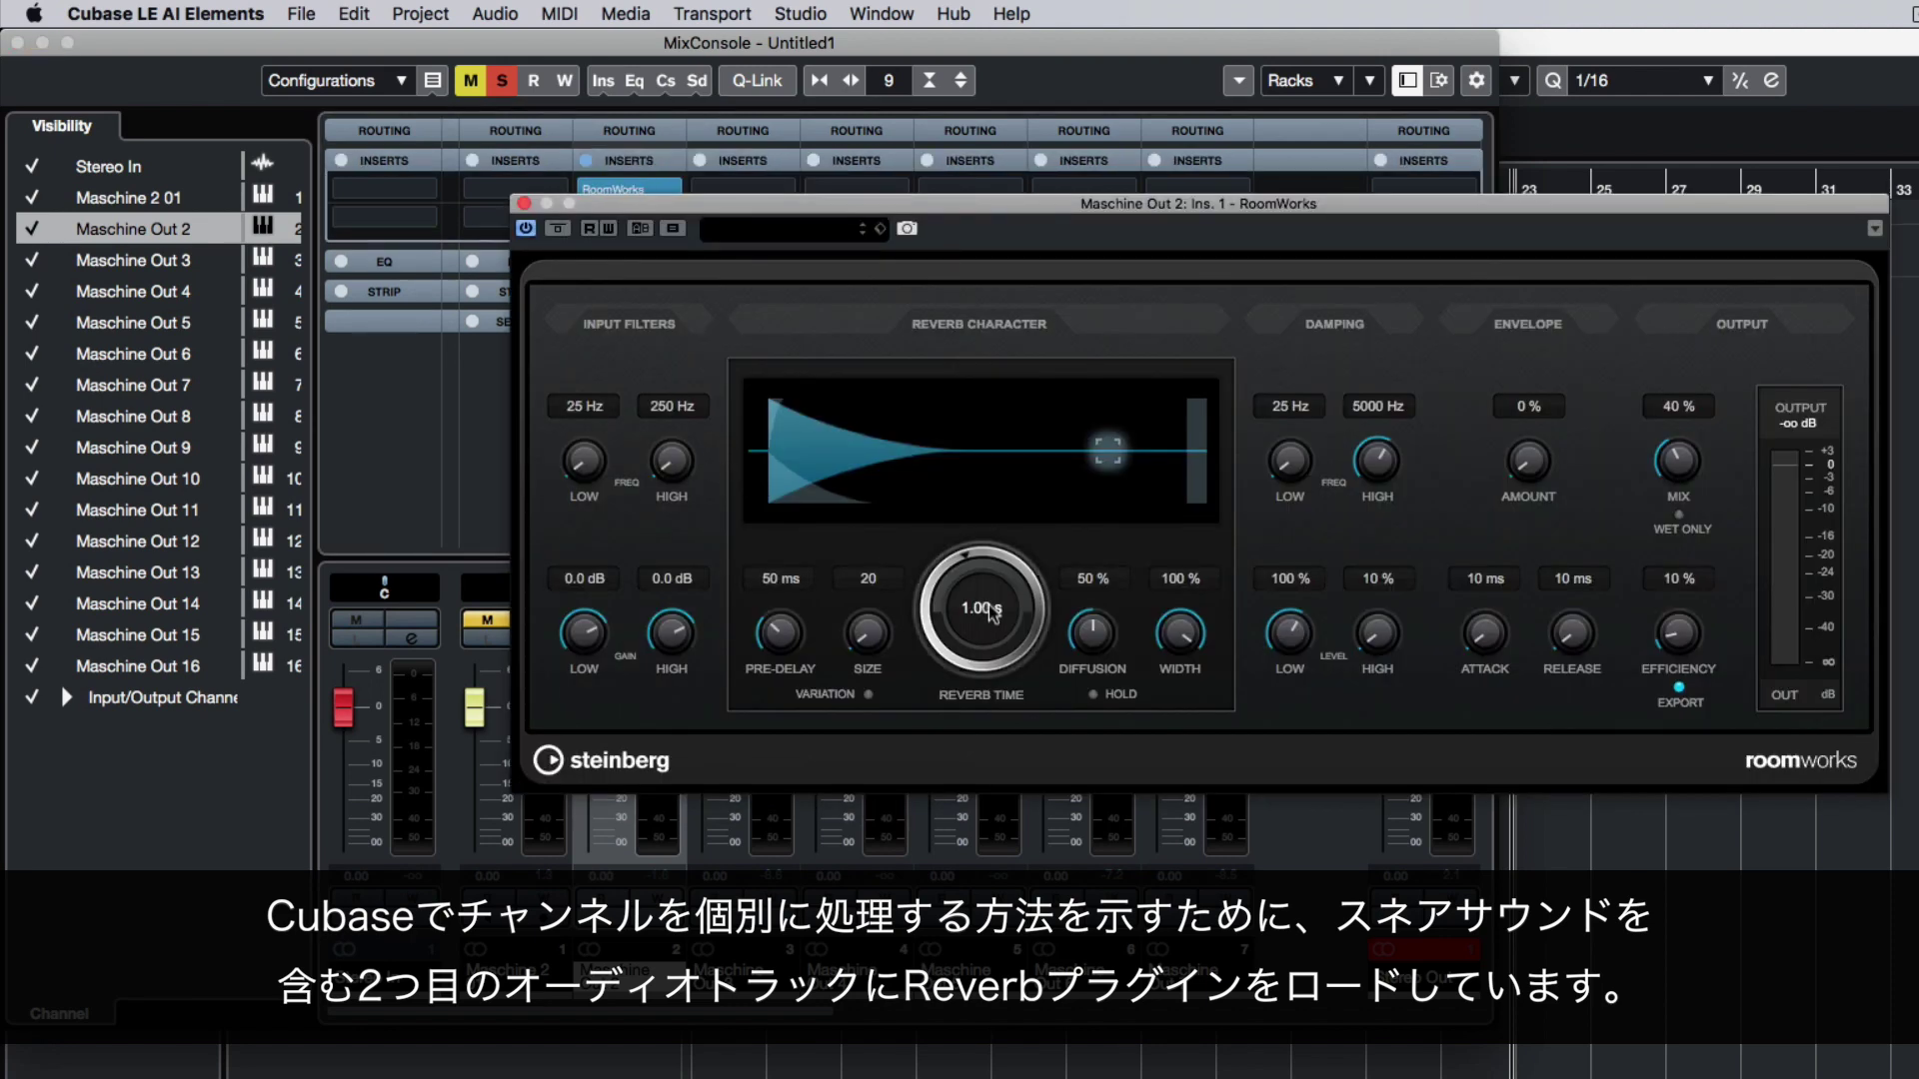
{"action": "left_click", "coordinate": [523, 202]}
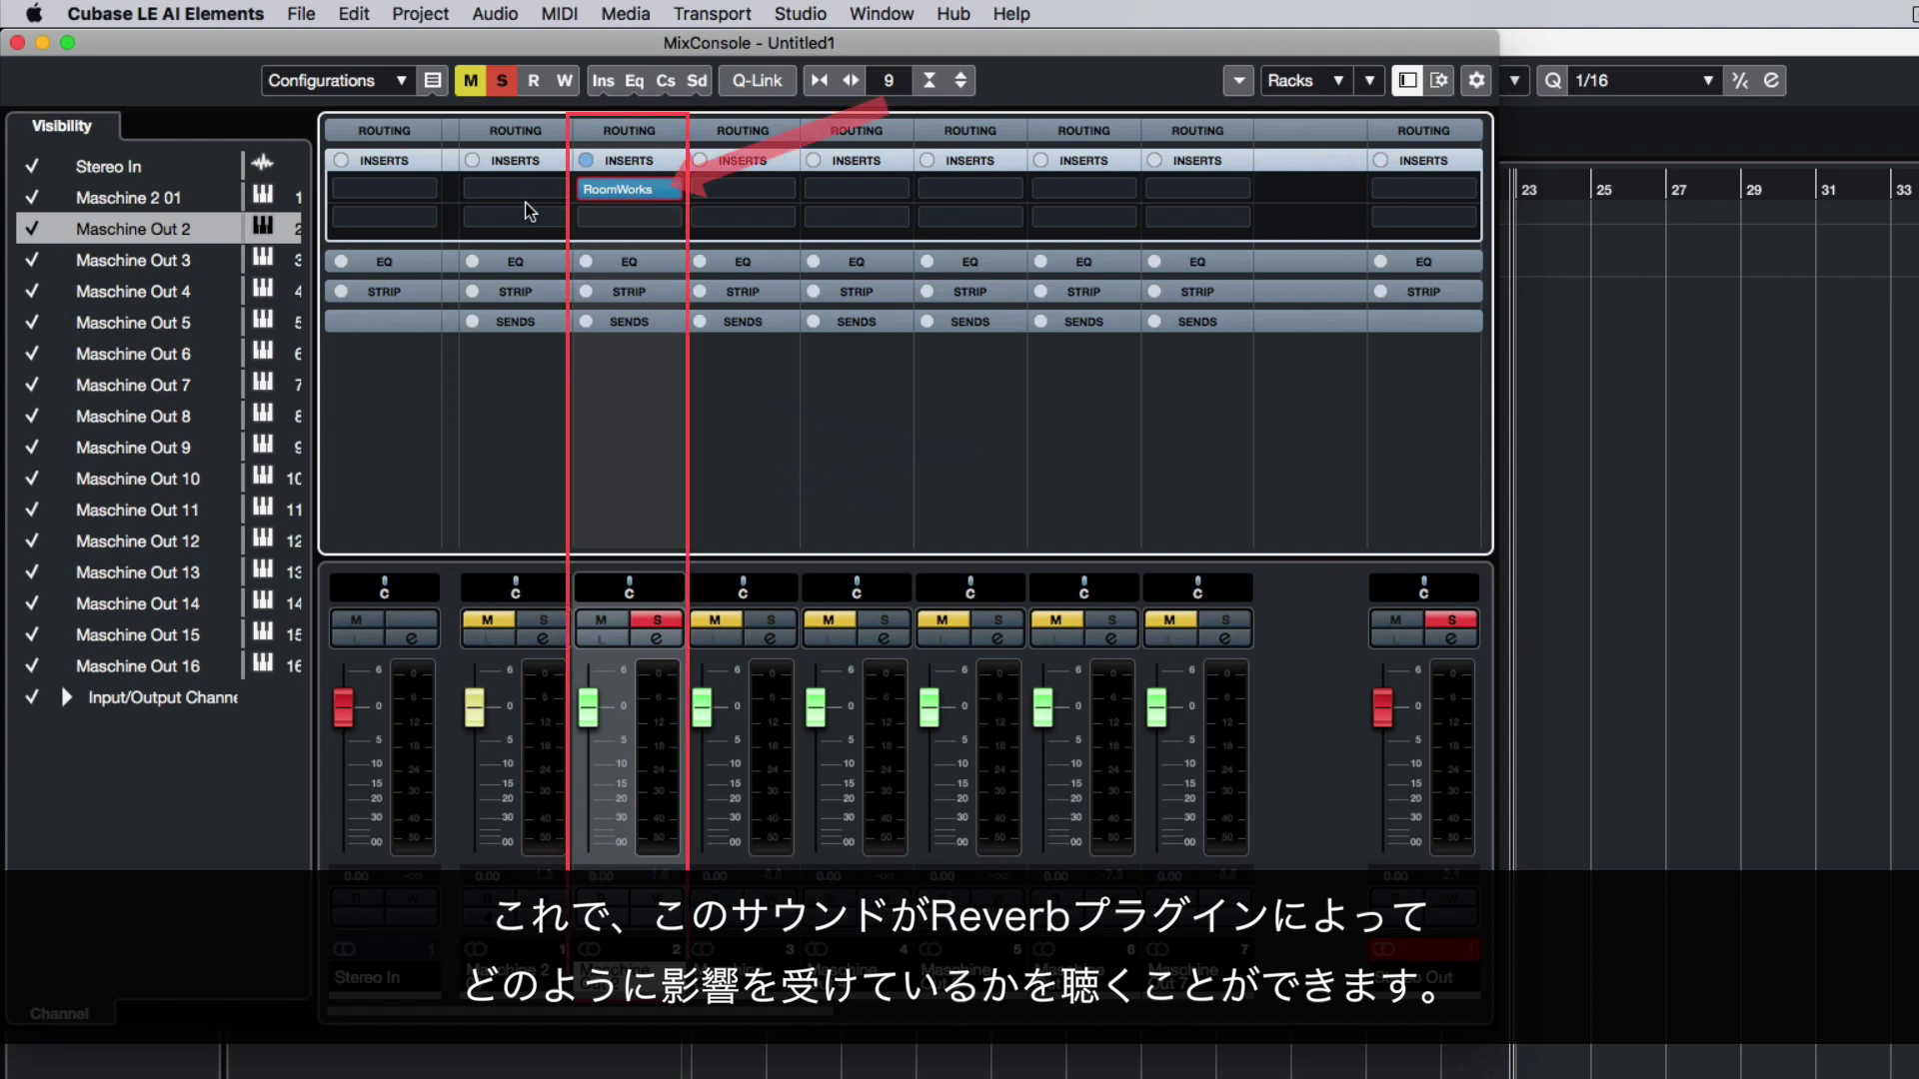
Play back, toggling Maschine Out 2's insert bypass to compare RoomWorks, and unsolo the channel.
{"action": "key", "text": "space"}
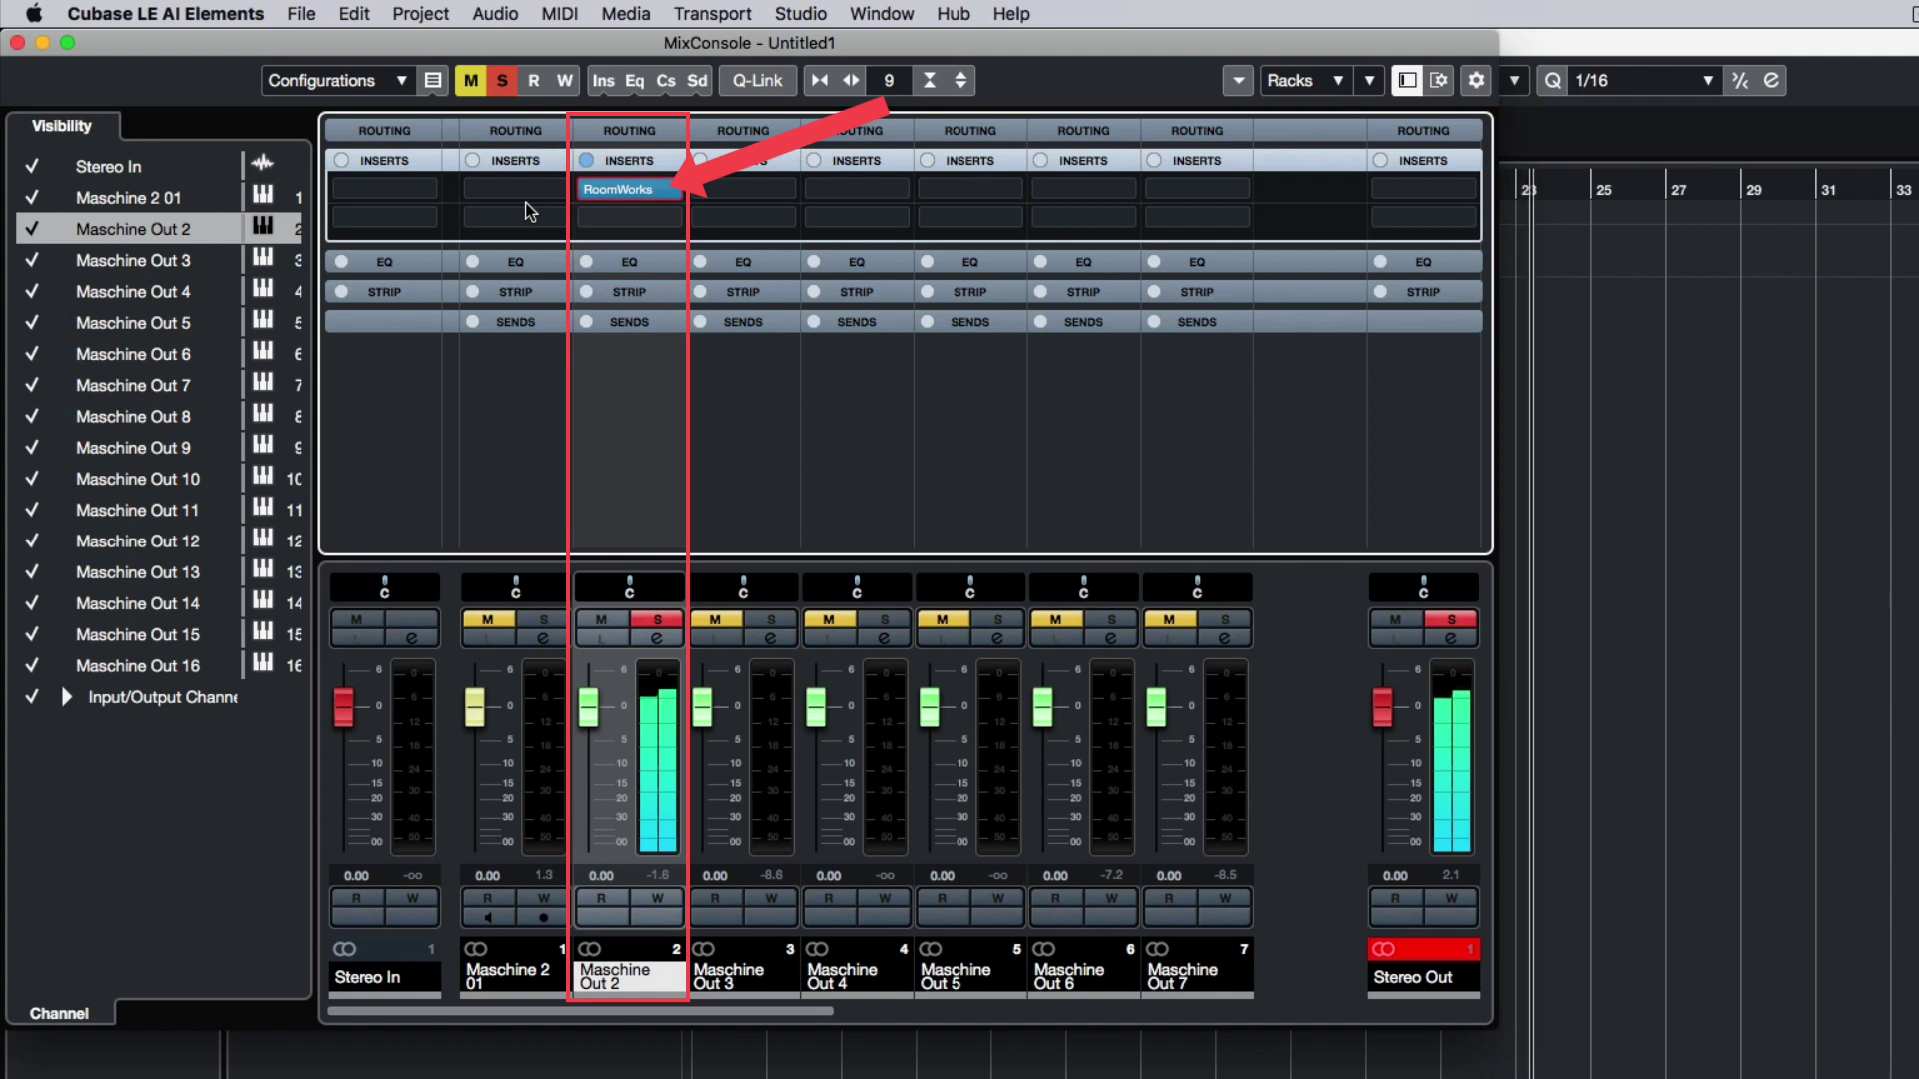
{"action": "left_click", "coordinate": [586, 161]}
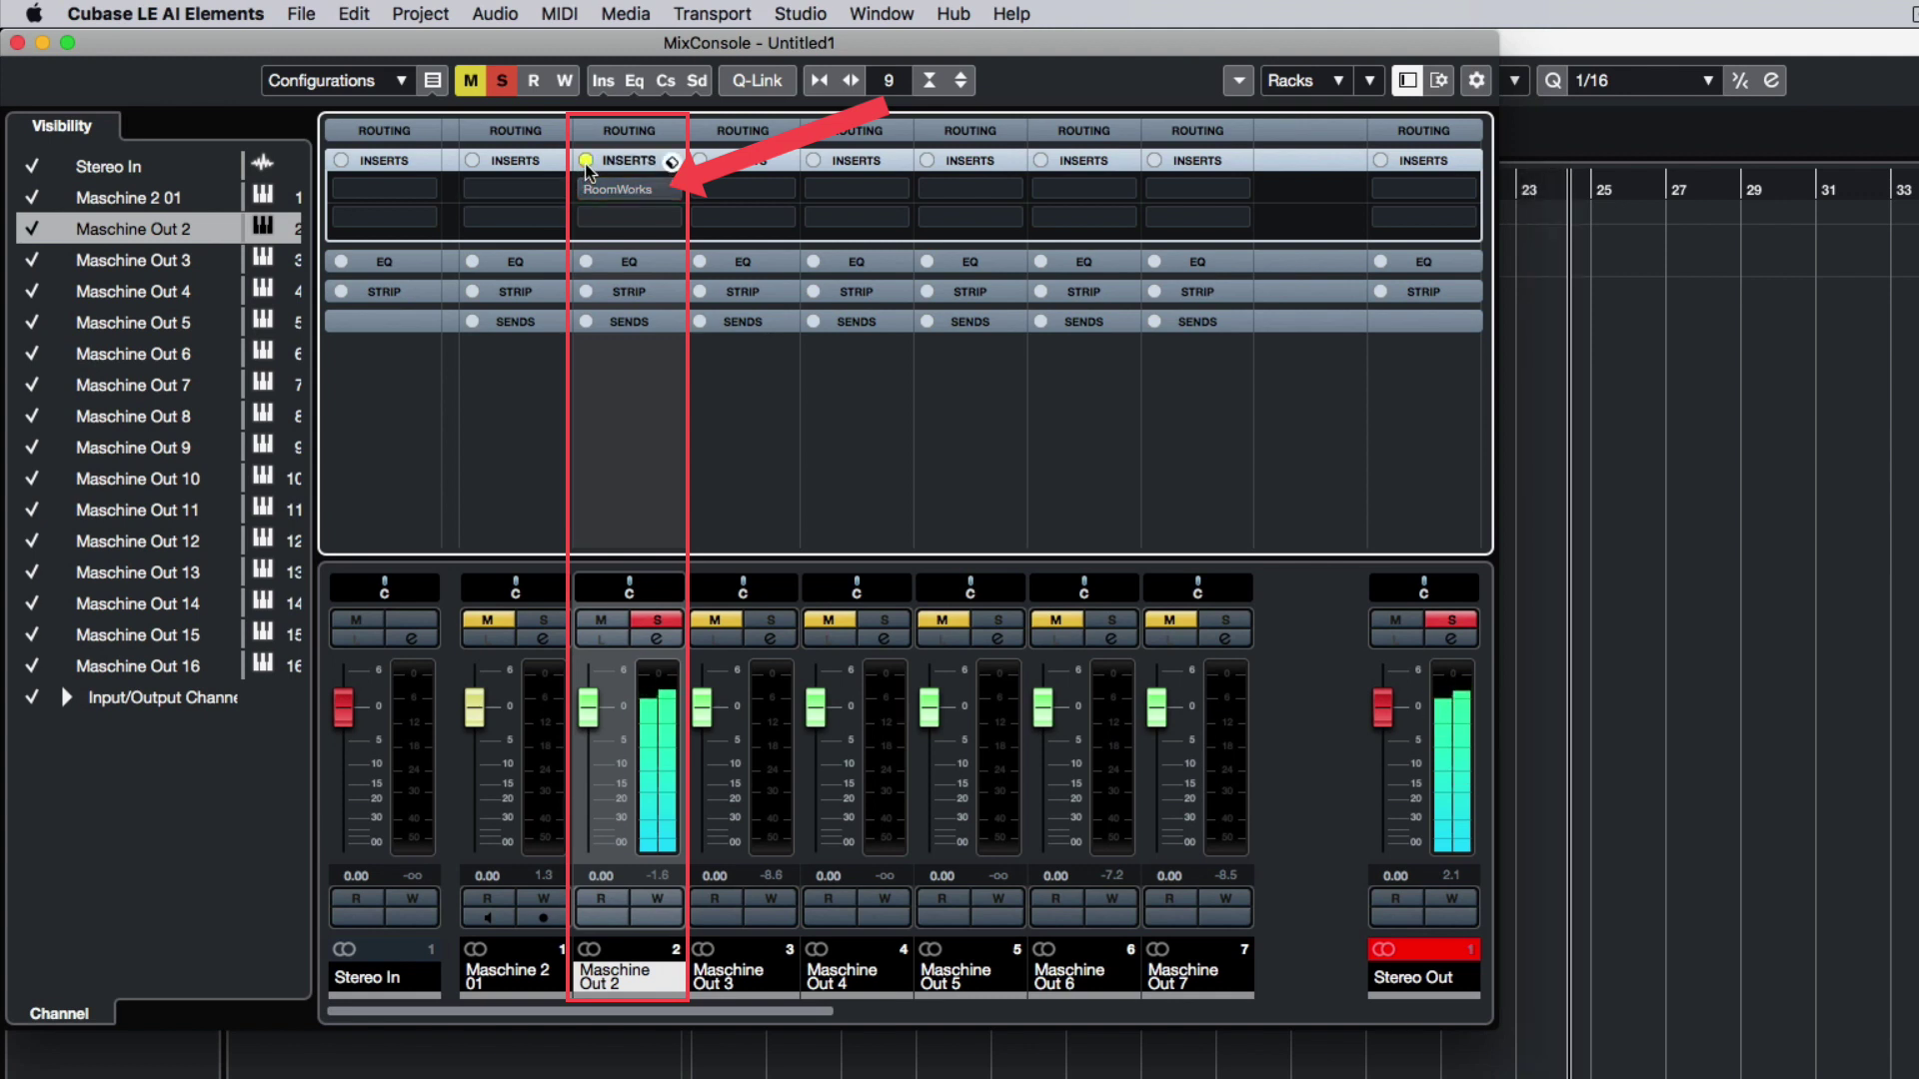
{"action": "left_click", "coordinate": [585, 161]}
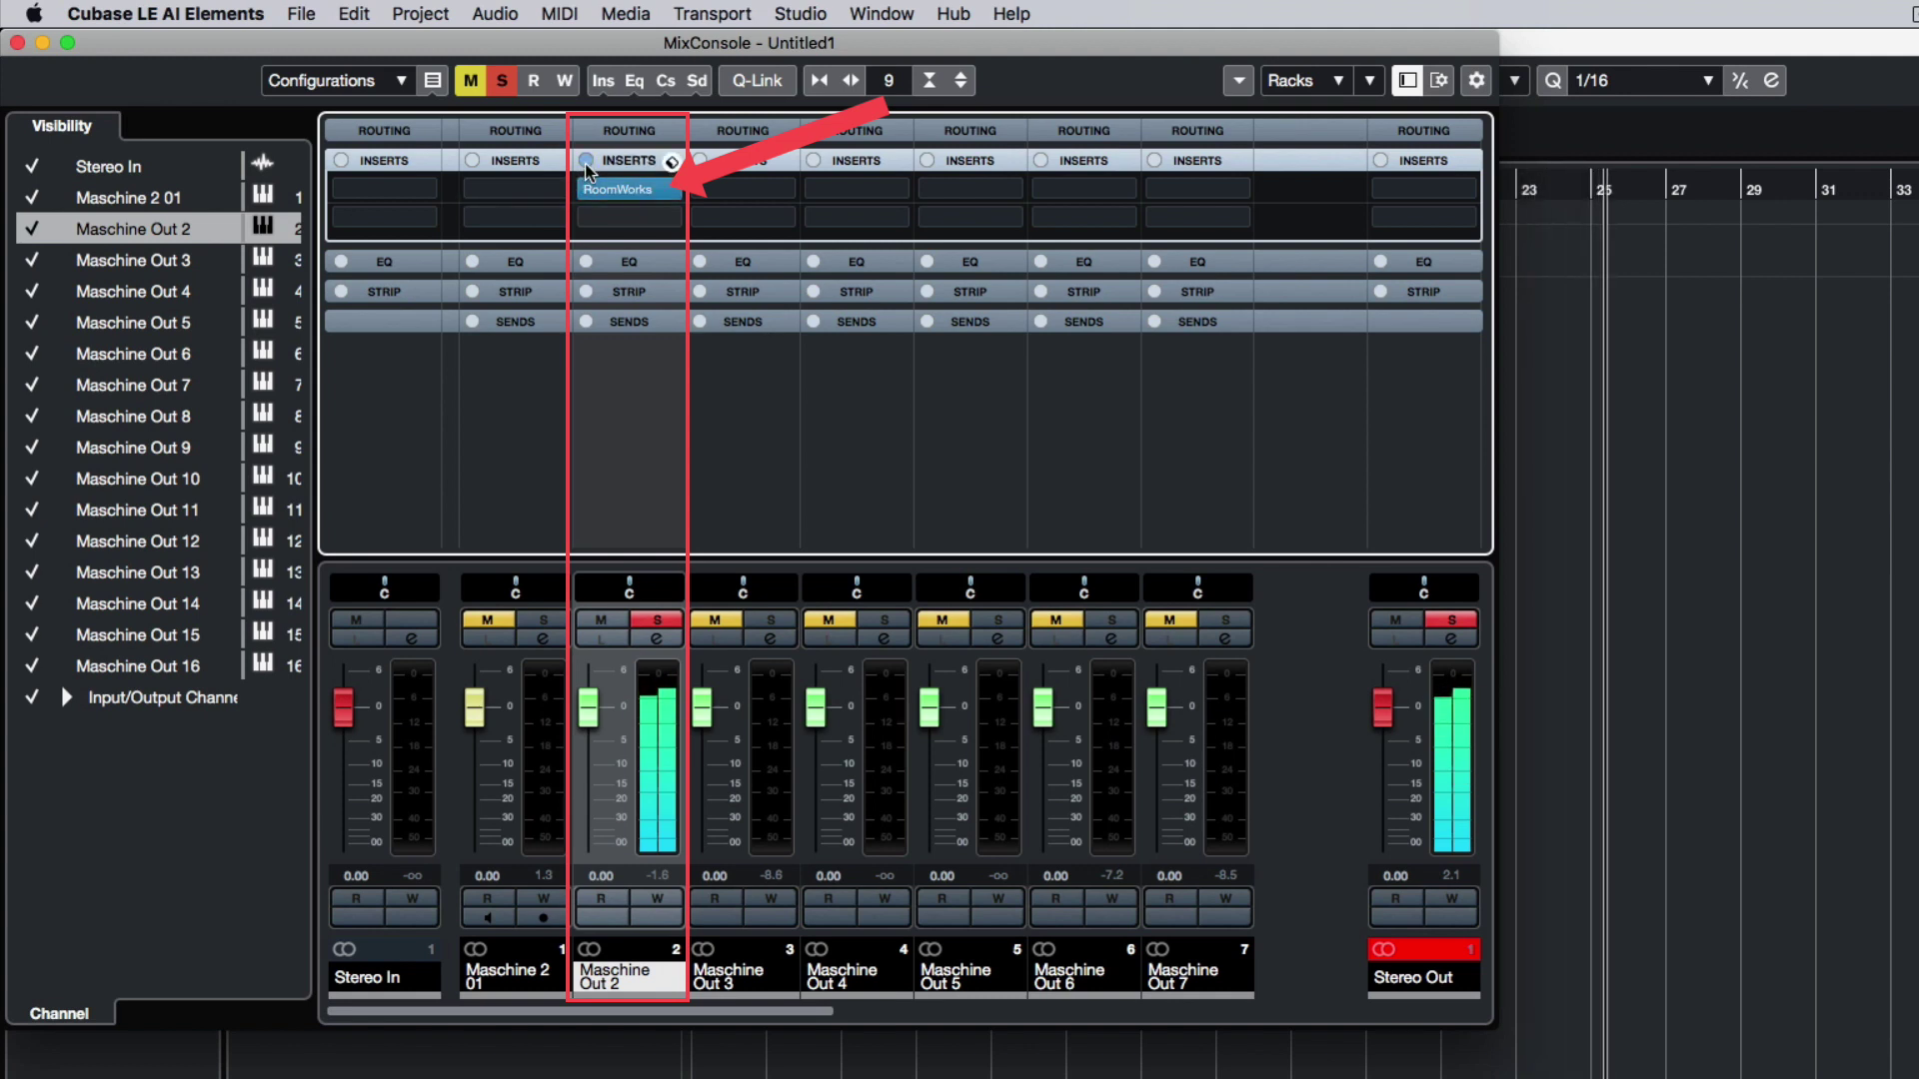
{"action": "left_click", "coordinate": [658, 619]}
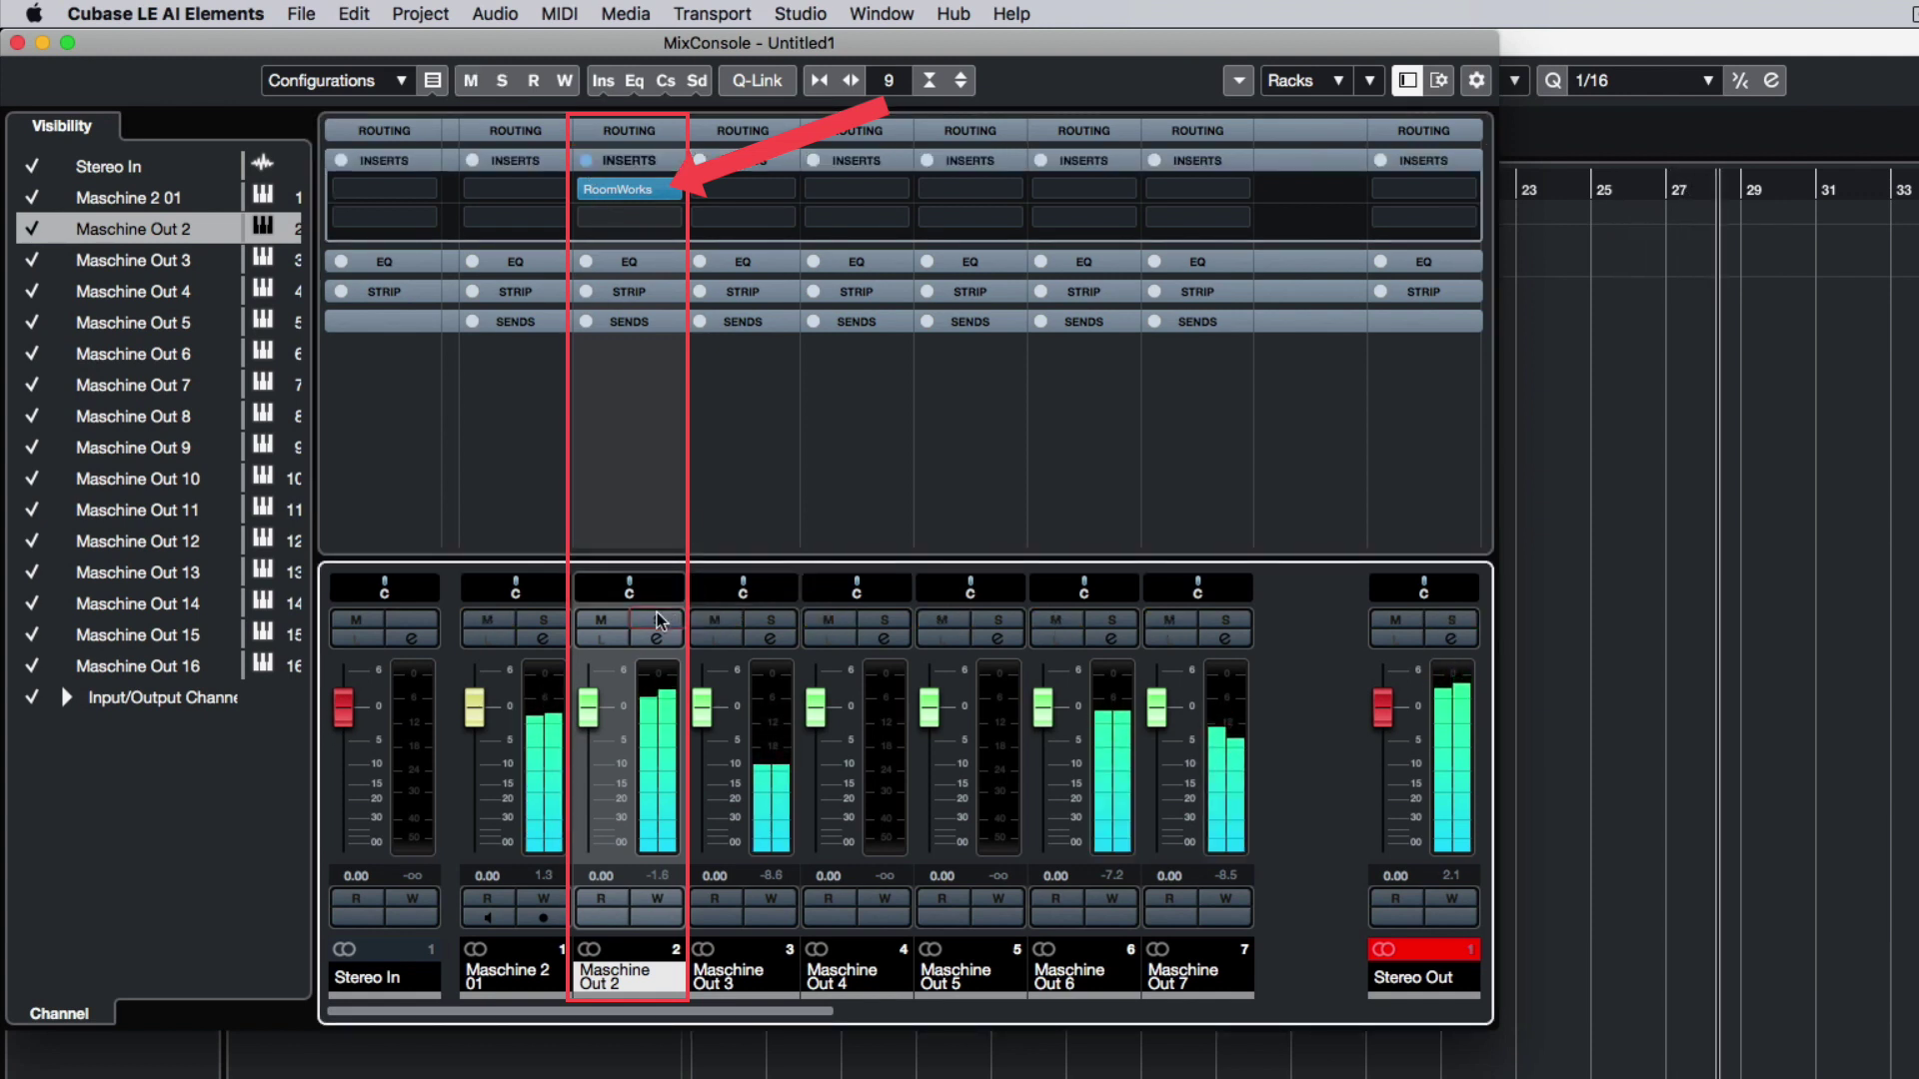
{"action": "left_click", "coordinate": [586, 161]}
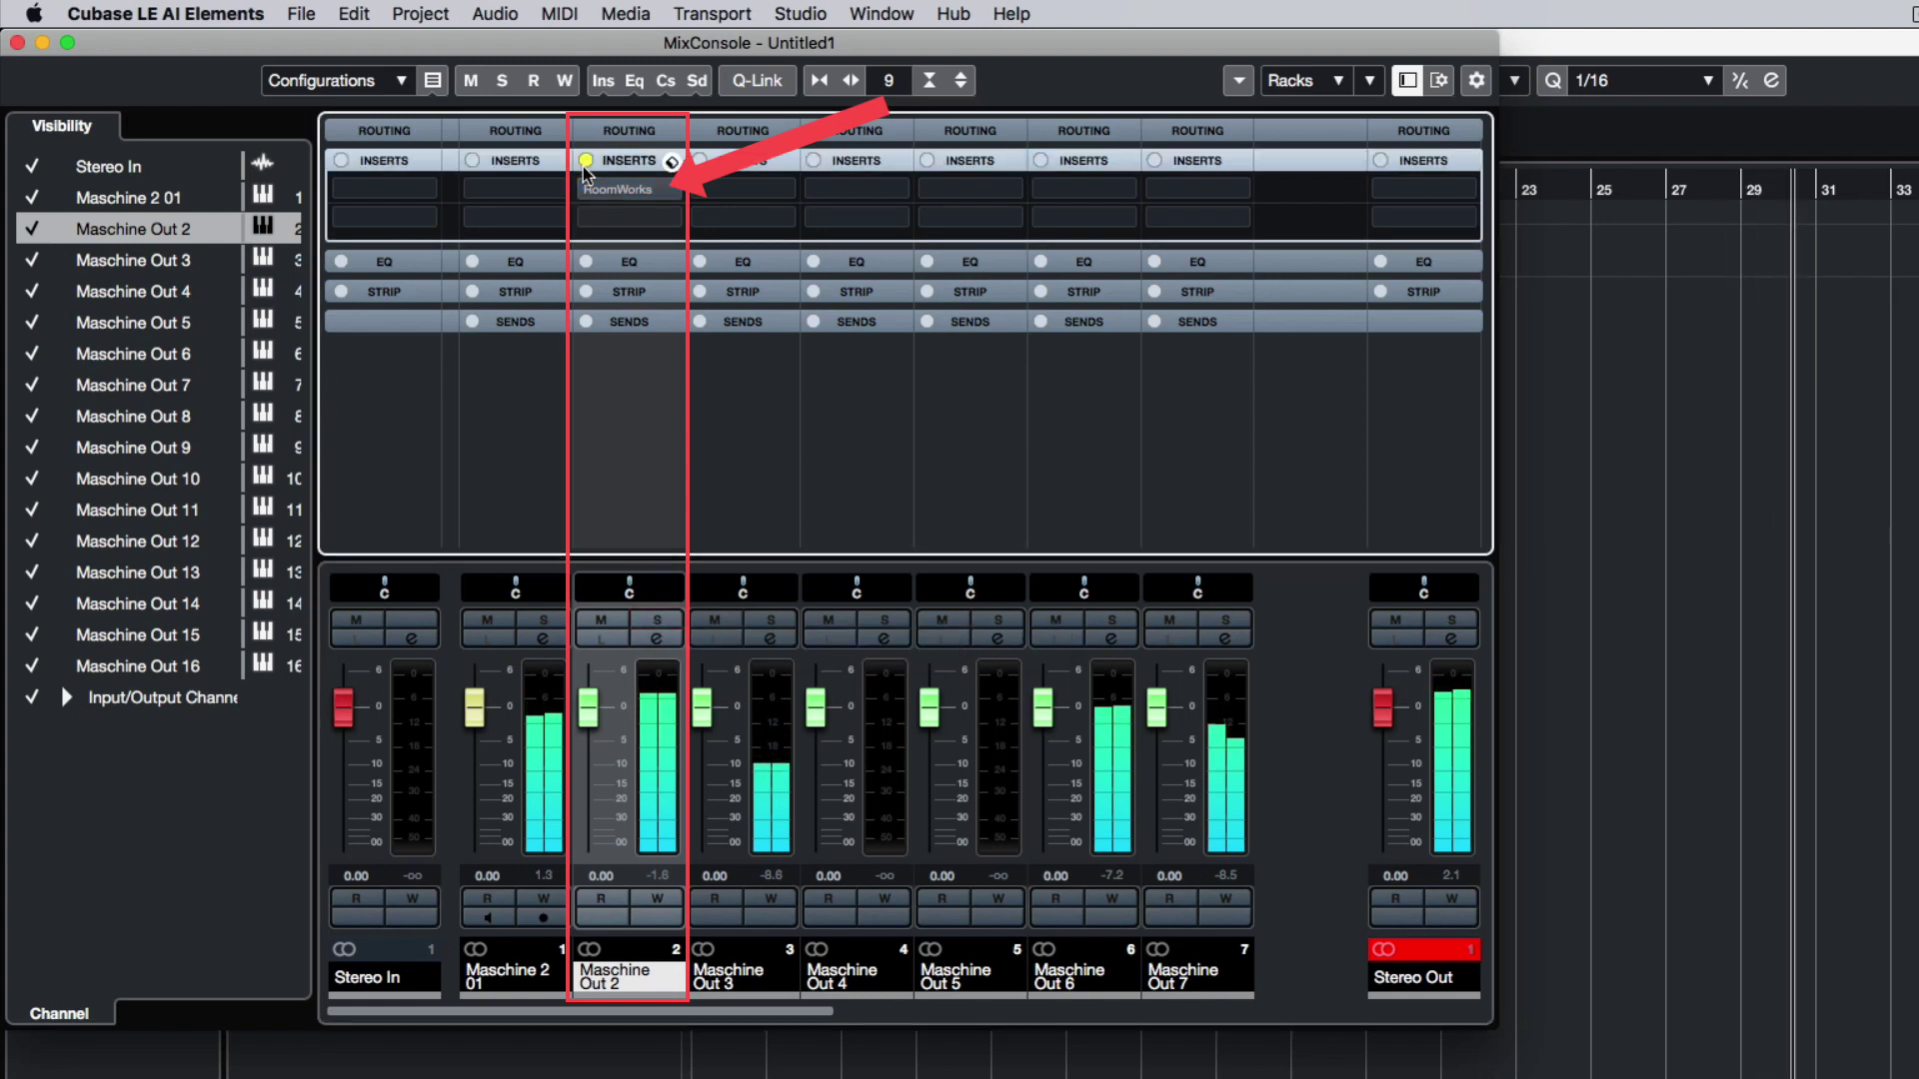
{"action": "left_click", "coordinate": [585, 161]}
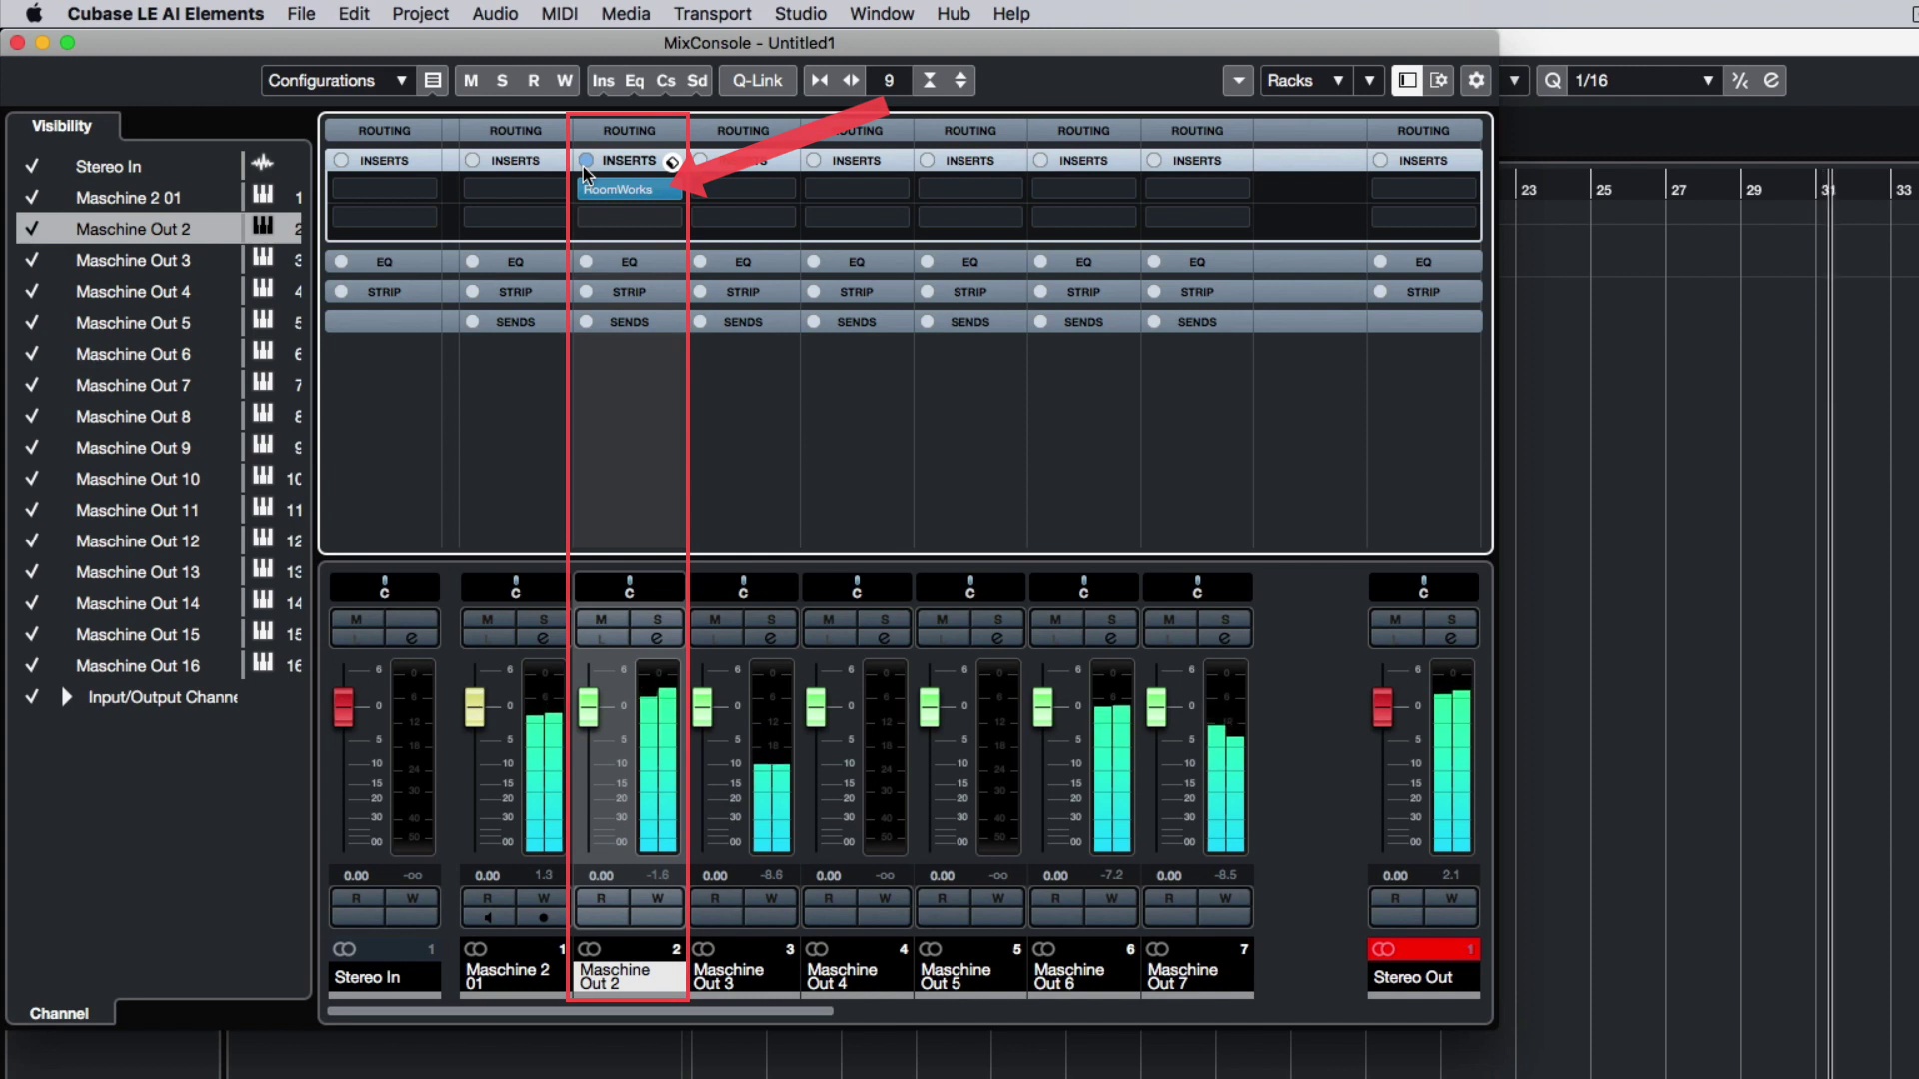